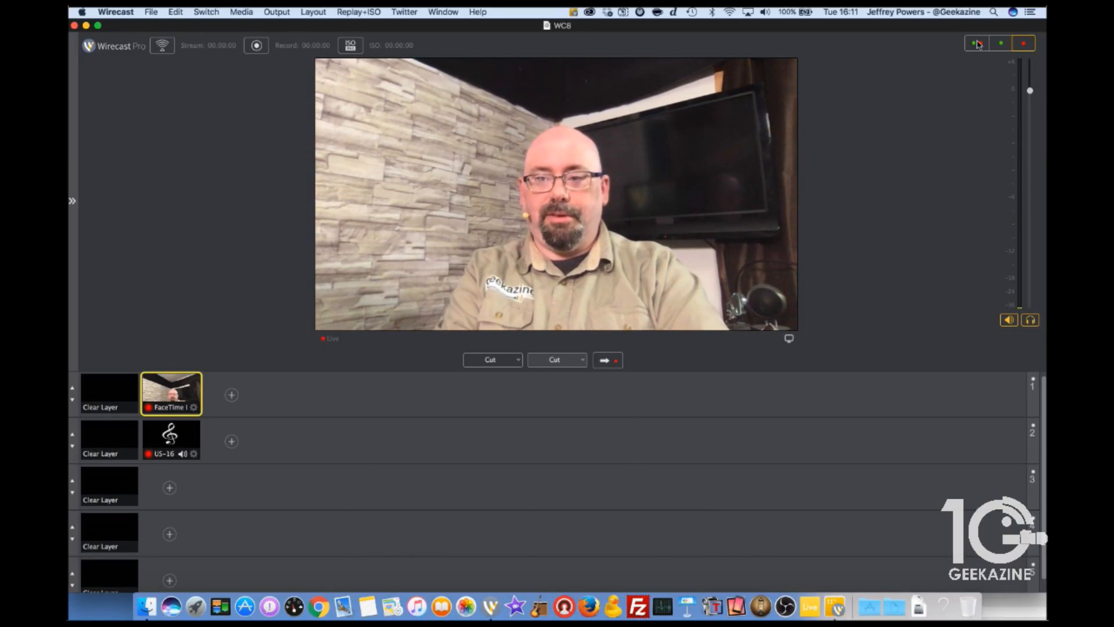
In Preview, rotate the camera image a half-turn back to upright and shift it left.
click(1003, 45)
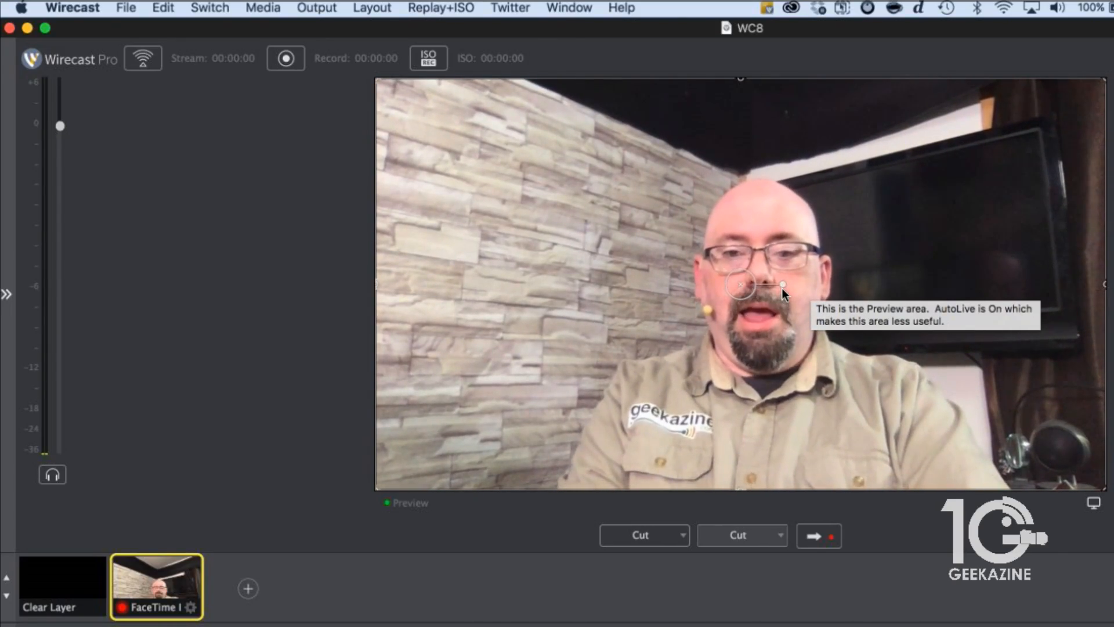
mouse_move(783, 288)
mouse_down()
mouse_move(719, 247)
mouse_move(800, 325)
mouse_move(718, 419)
mouse_move(613, 361)
mouse_move(647, 423)
mouse_move(688, 450)
mouse_move(745, 458)
mouse_move(758, 409)
mouse_move(824, 316)
mouse_move(806, 278)
mouse_move(792, 290)
mouse_move(795, 274)
mouse_move(795, 283)
mouse_up()
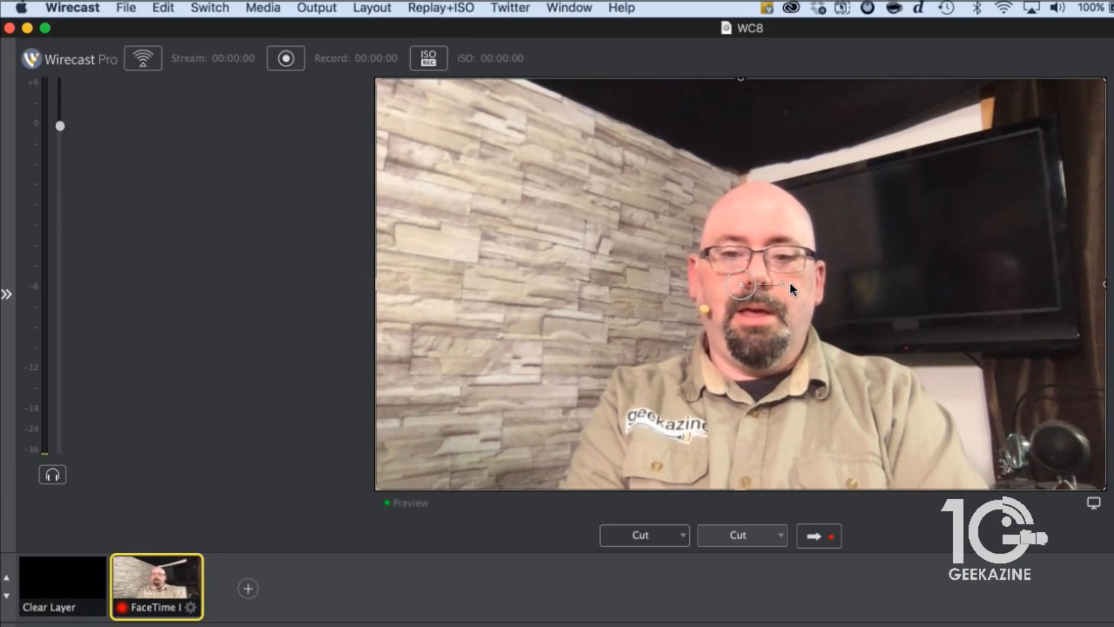
drag(782, 283, 646, 284)
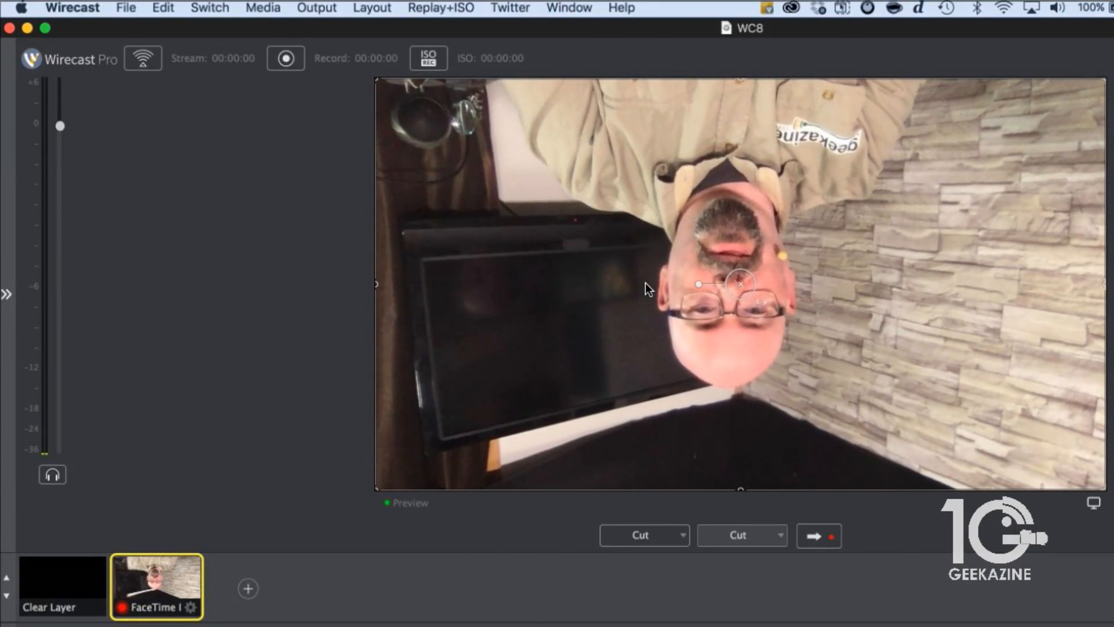
drag(698, 283, 824, 287)
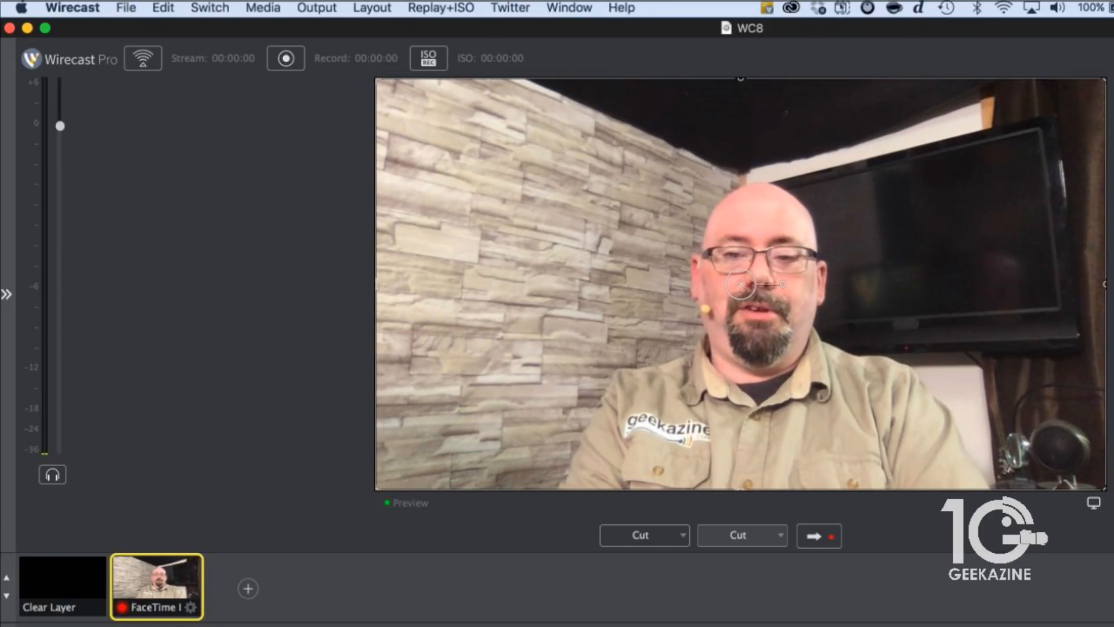
drag(1070, 309, 932, 303)
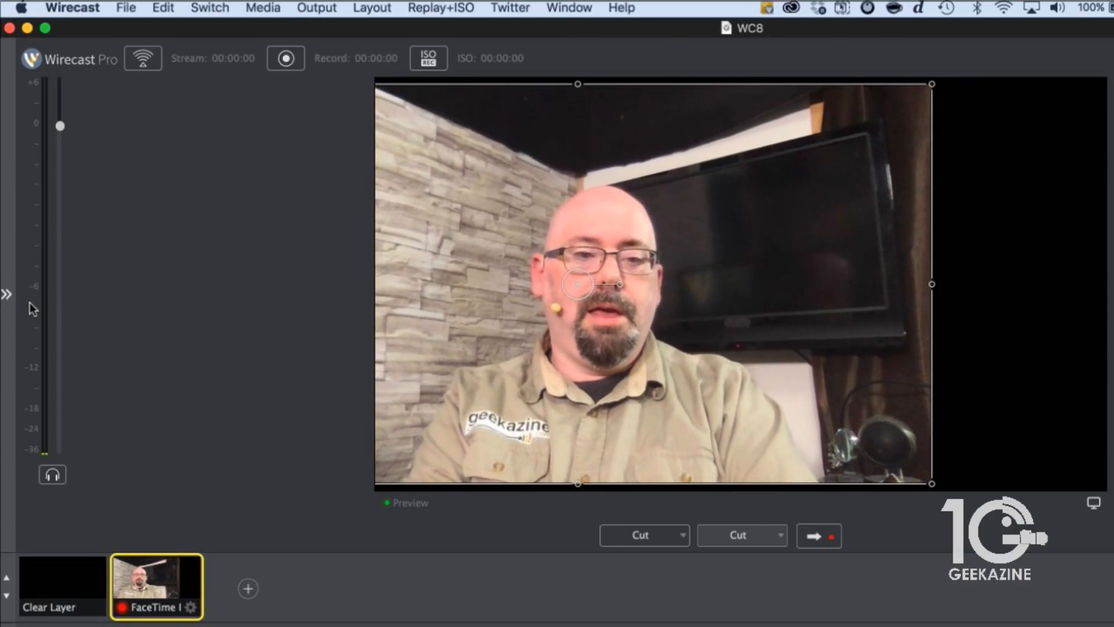
Reset the camera layer, then scale it to 52%, tilt it -6° and add a 43% reflection.
click(8, 293)
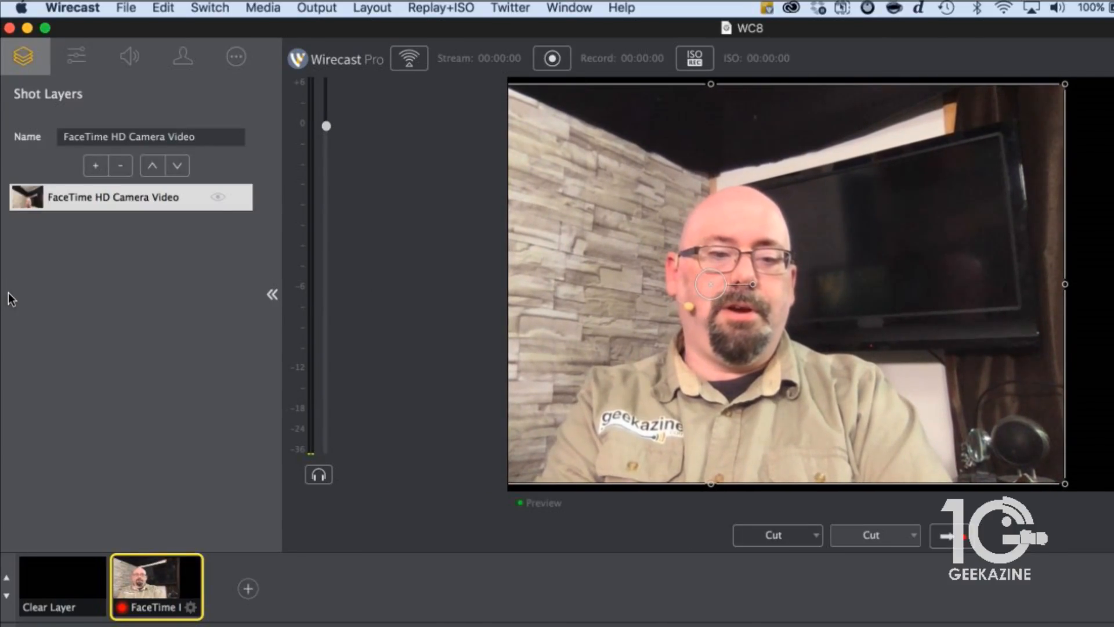
click(77, 60)
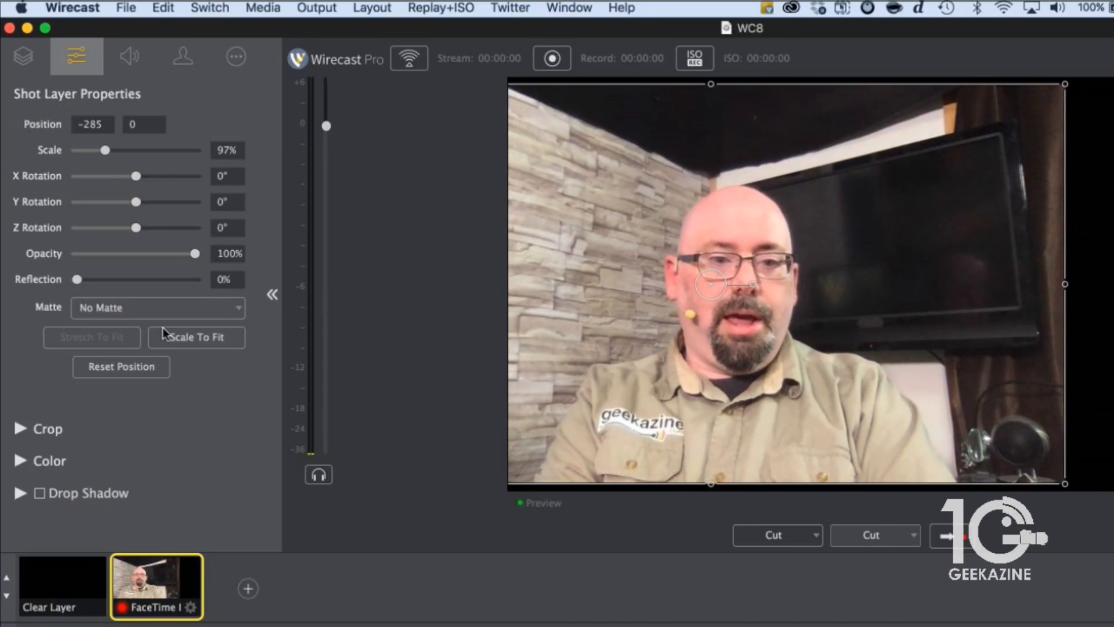
click(123, 365)
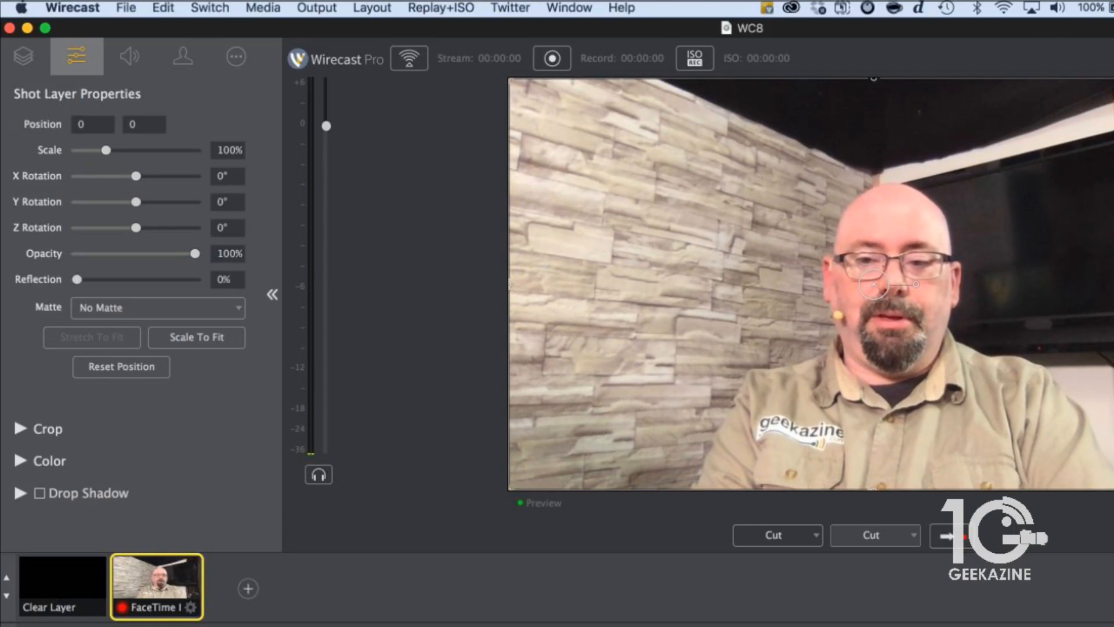
drag(923, 332, 839, 289)
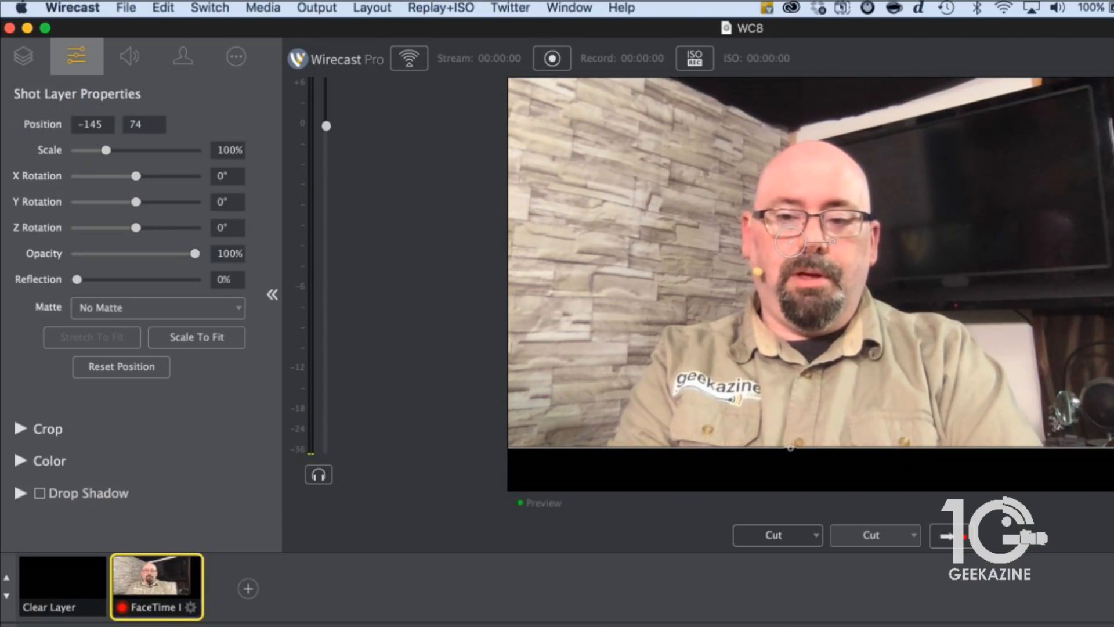
drag(790, 447, 793, 250)
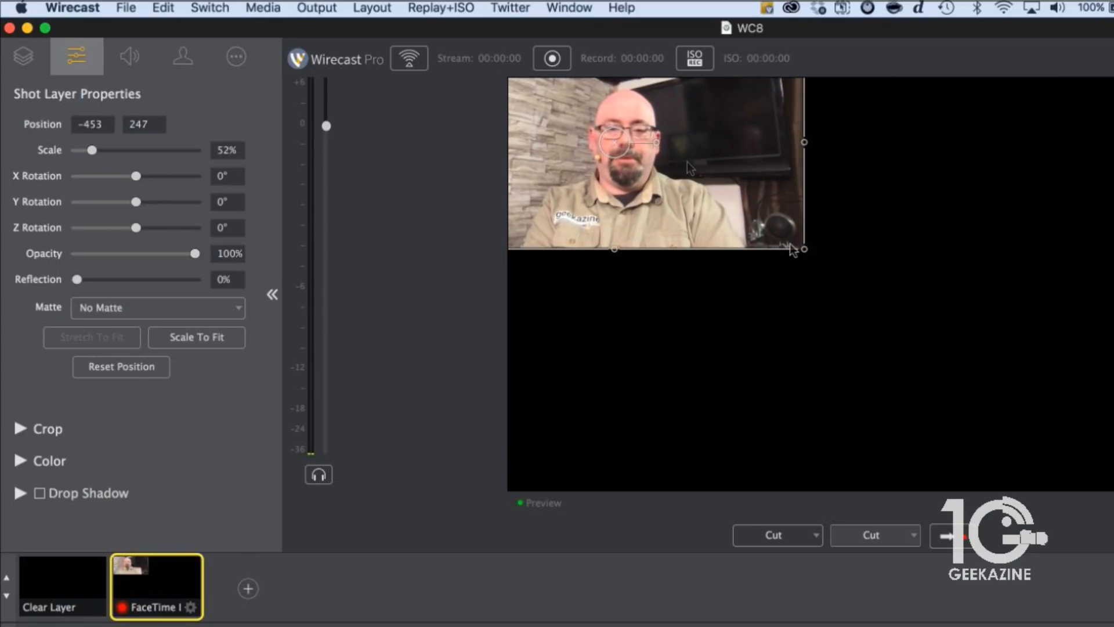
drag(656, 142, 855, 262)
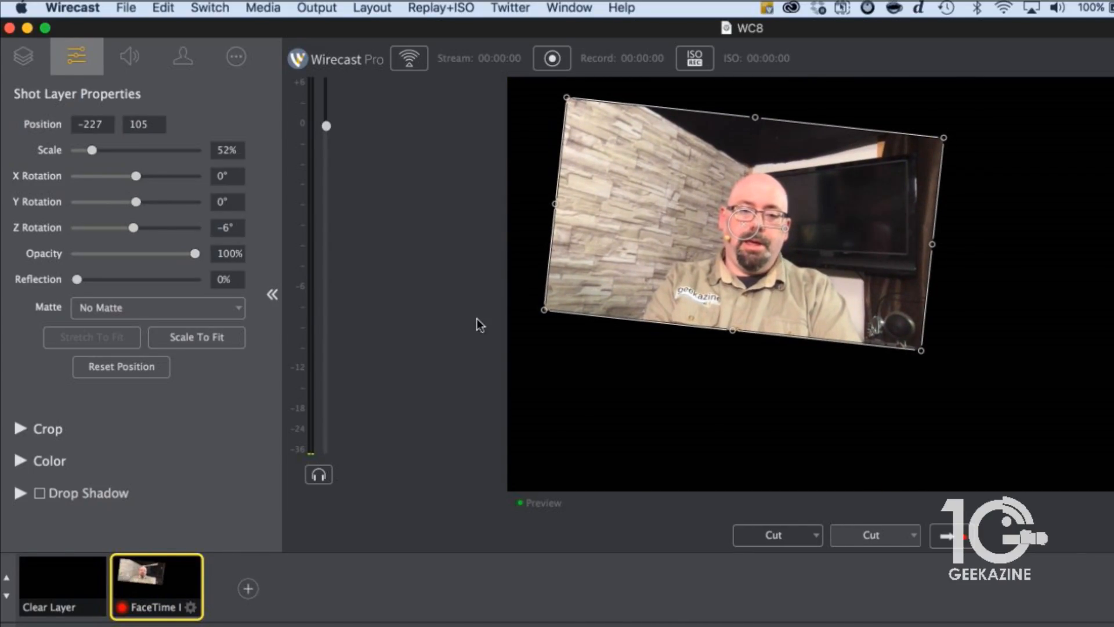
drag(77, 282, 129, 284)
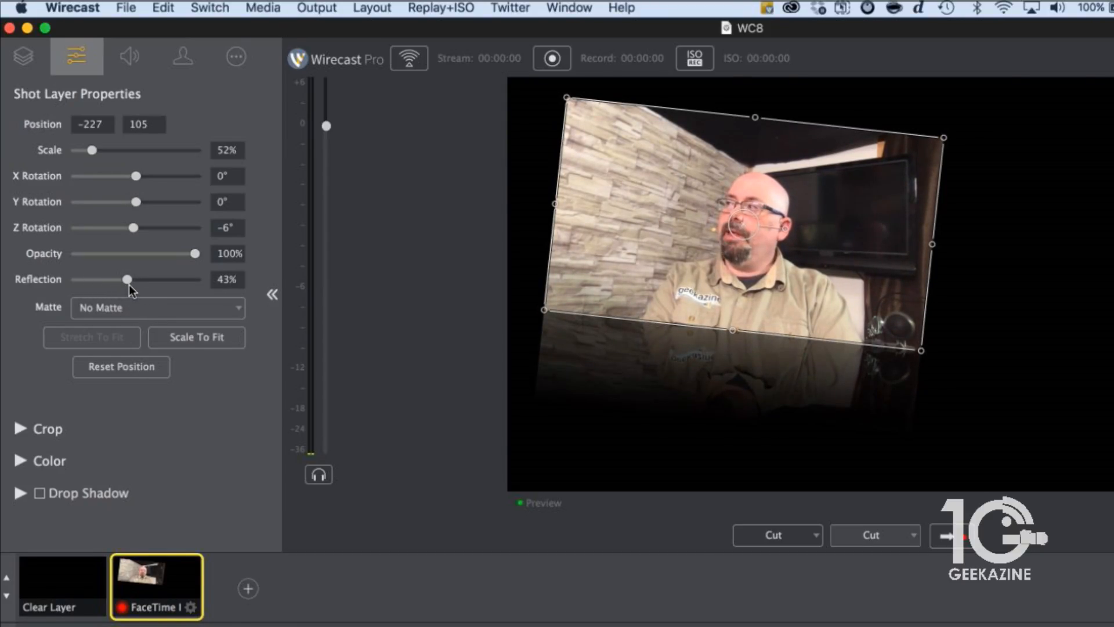
drag(820, 285, 946, 311)
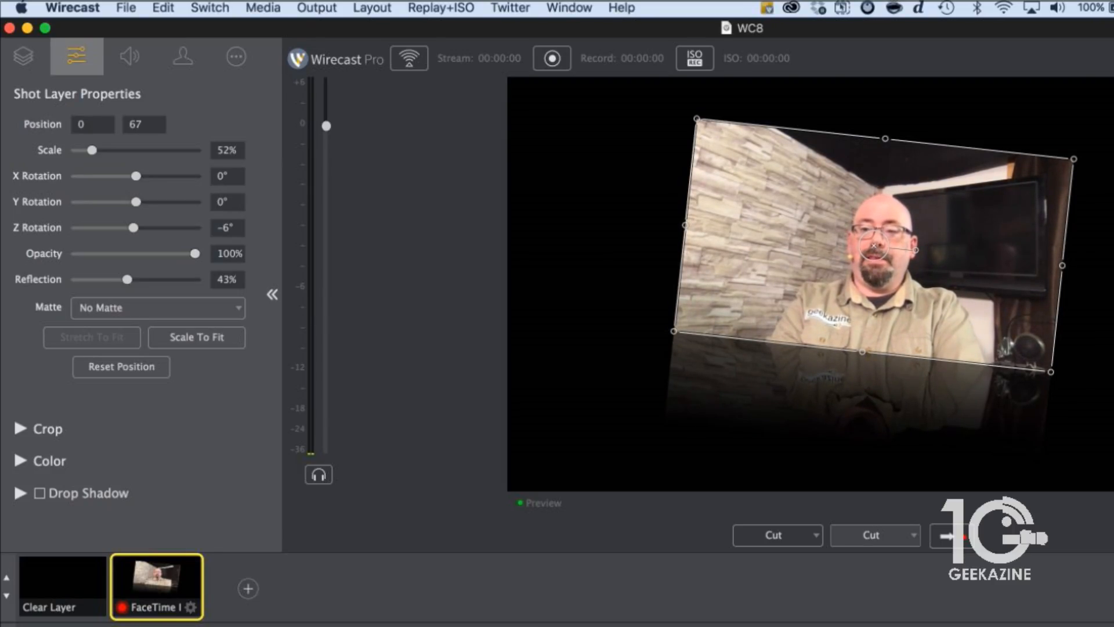
Send the tilted, reflected camera shot live and reopen its layer properties.
click(272, 294)
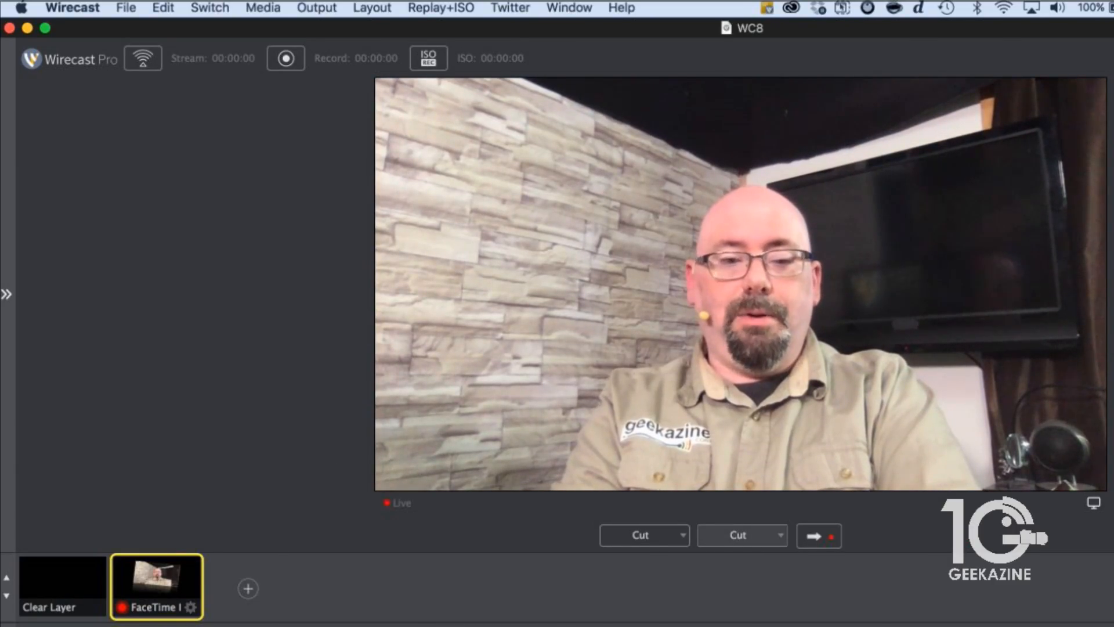
click(166, 586)
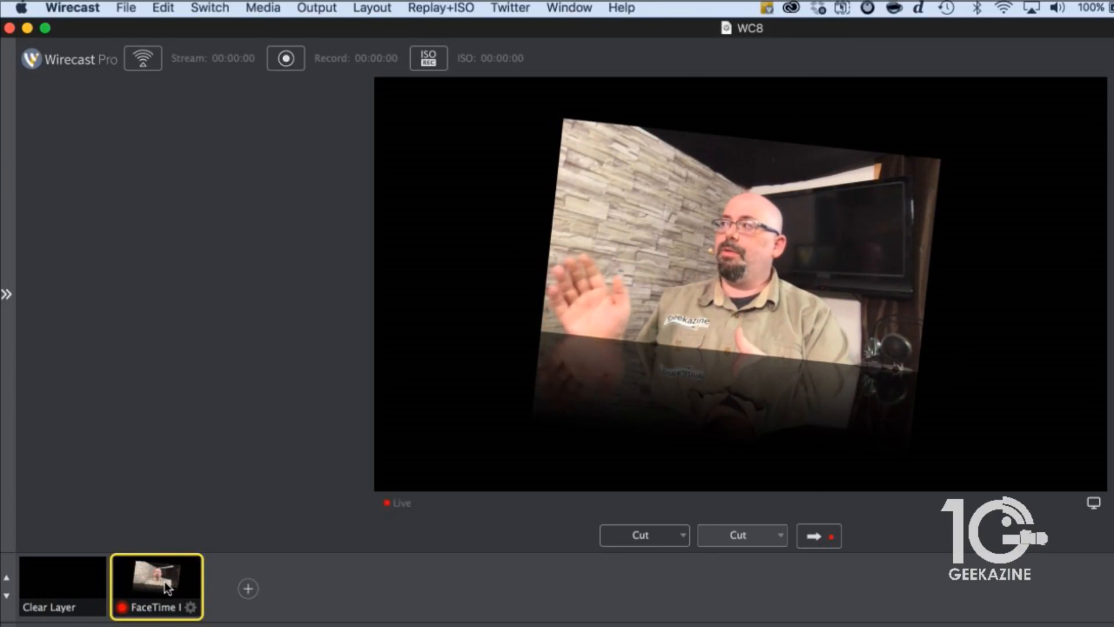
click(7, 294)
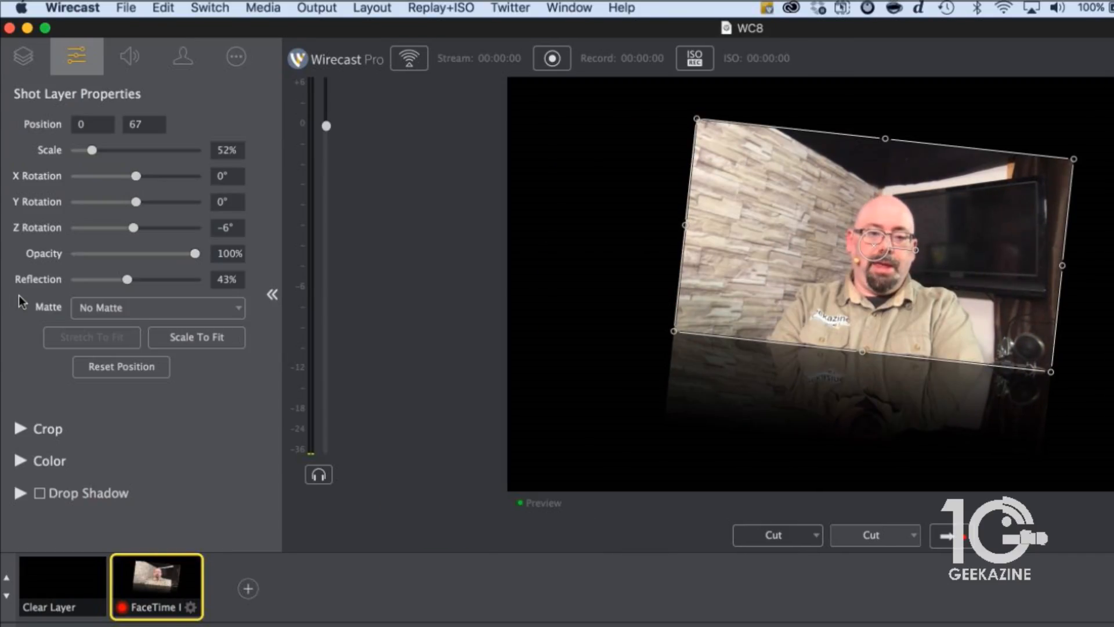
Try the Cloud matte, then the Wobbly matte, on the camera shot.
click(230, 313)
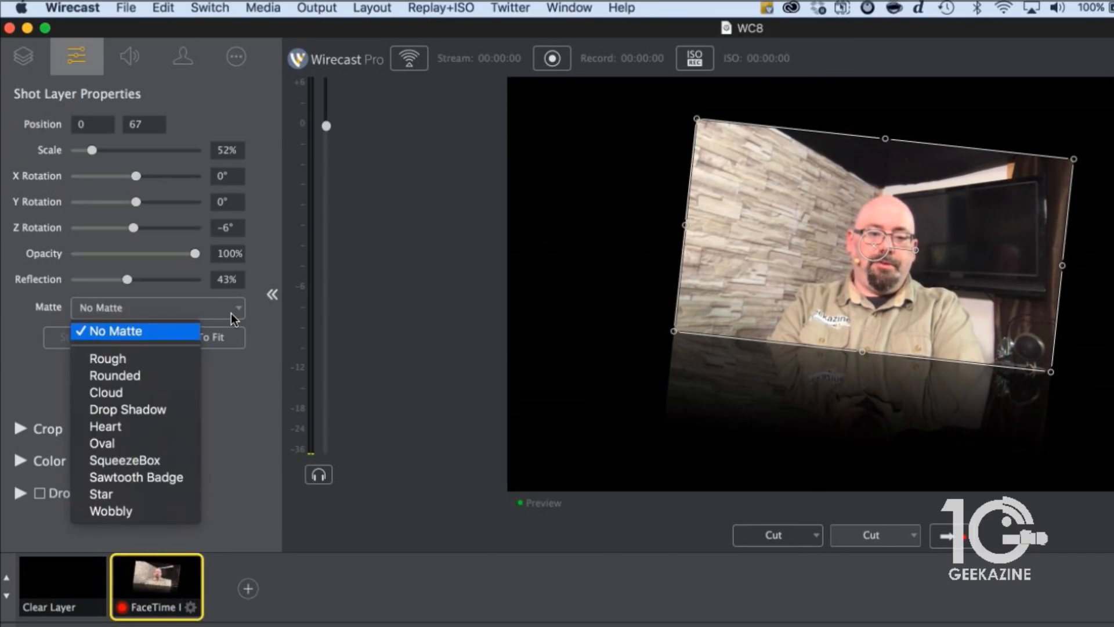
click(124, 396)
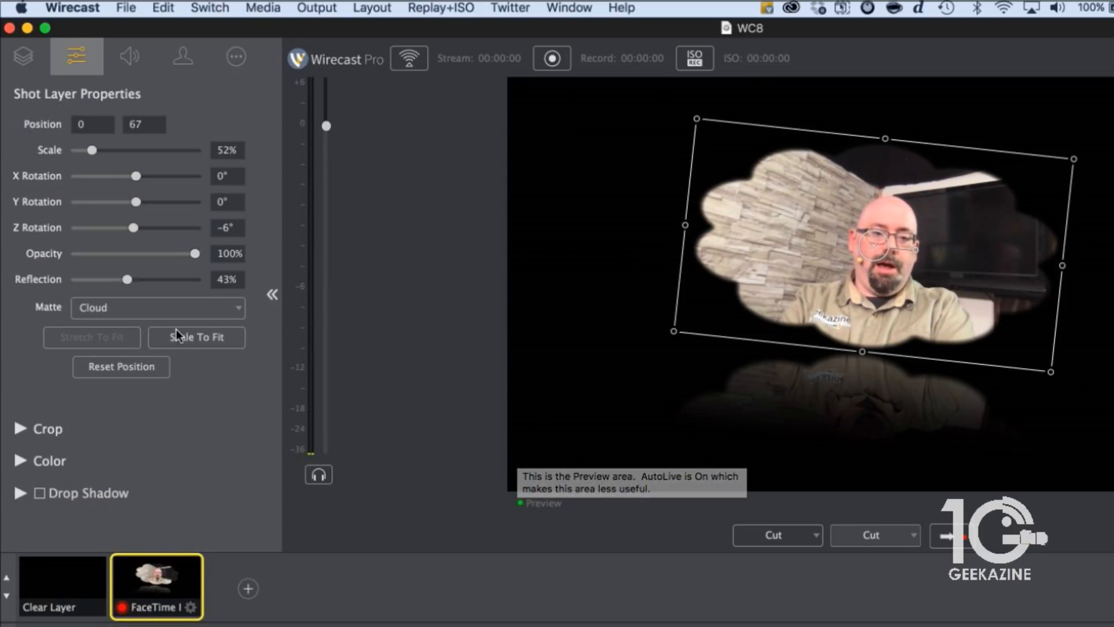
click(235, 307)
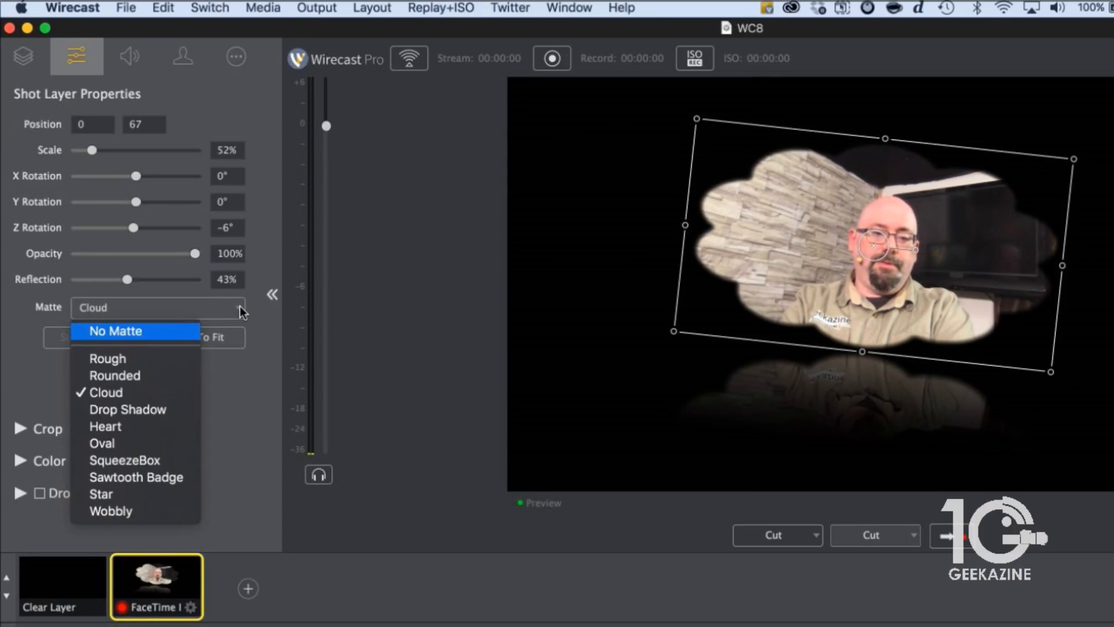
click(170, 505)
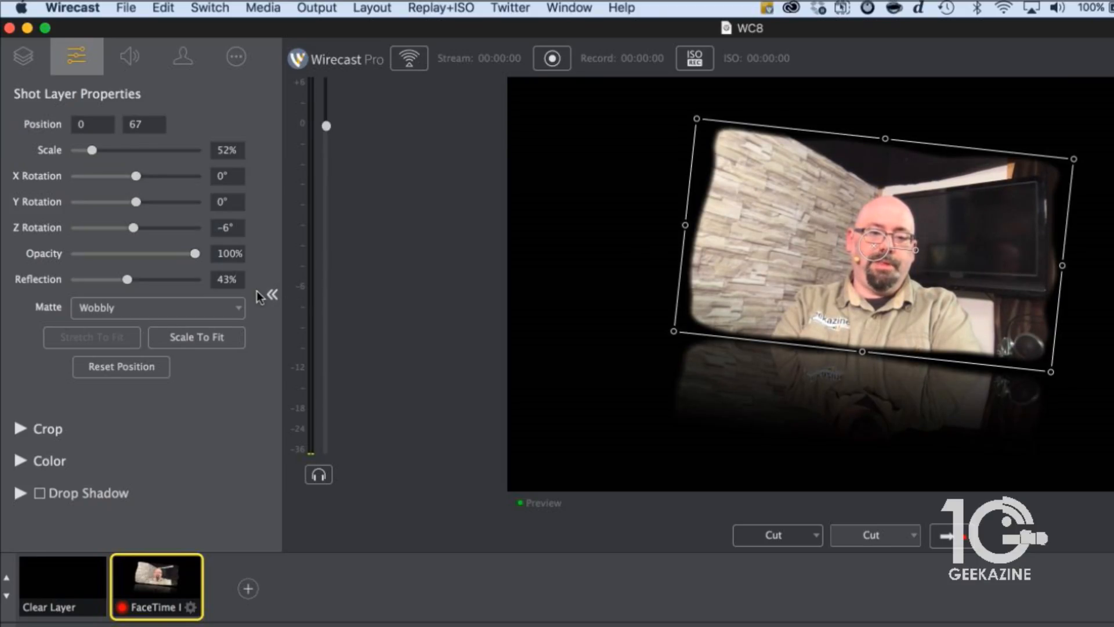
Set No Matte, scale the camera shot to fit and reset its position.
click(239, 307)
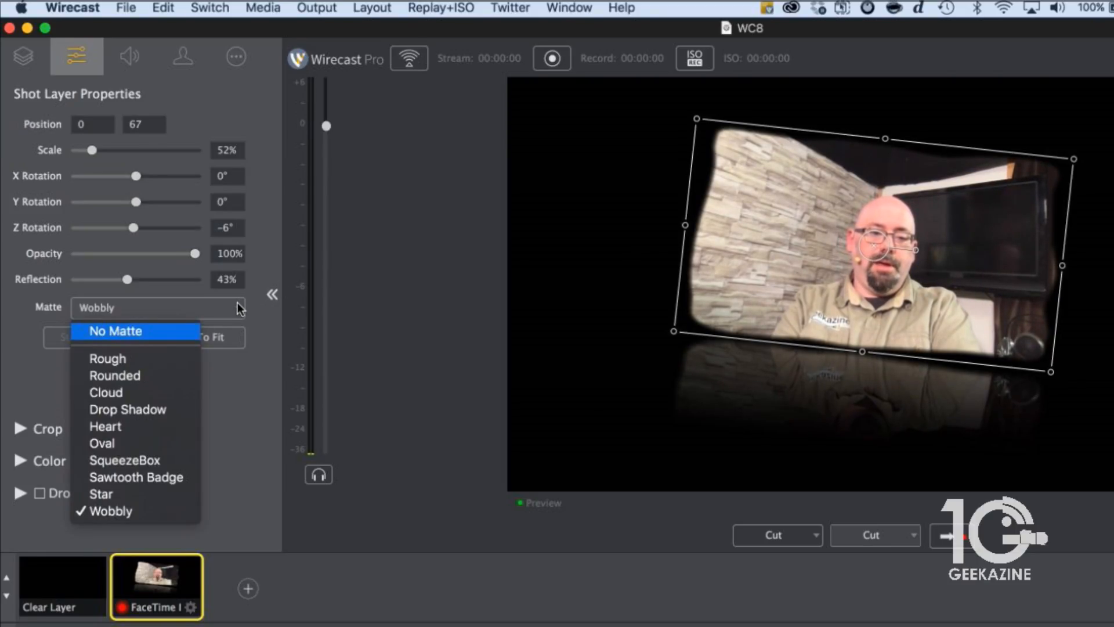
click(196, 331)
click(197, 339)
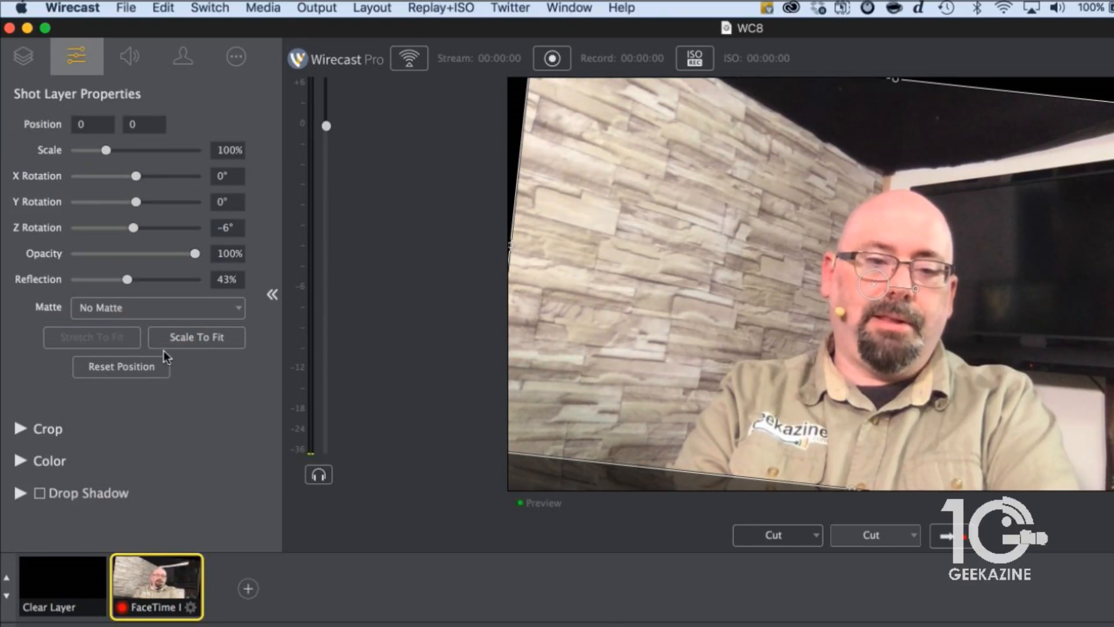
click(151, 367)
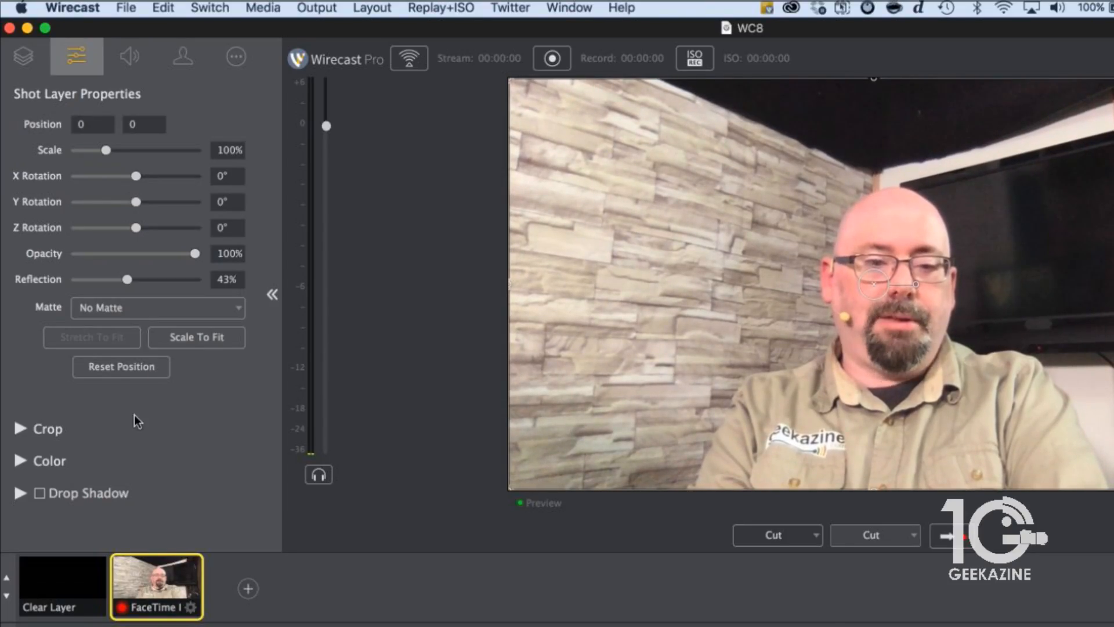
Reduce the camera shot's reflection and expand its Drop Shadow settings.
drag(127, 281, 74, 280)
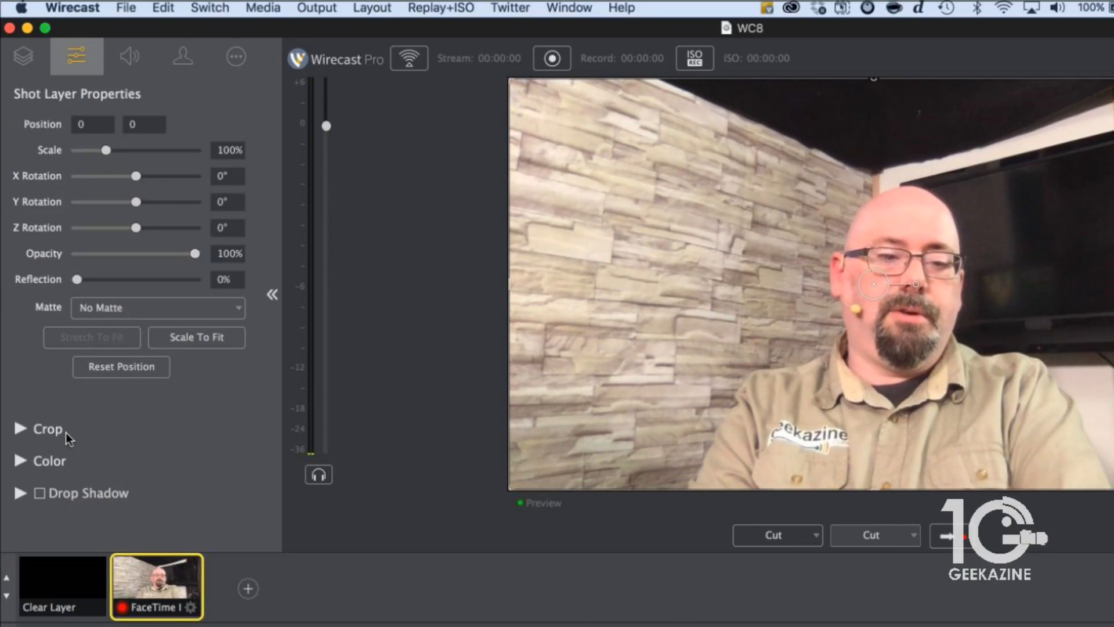
click(21, 492)
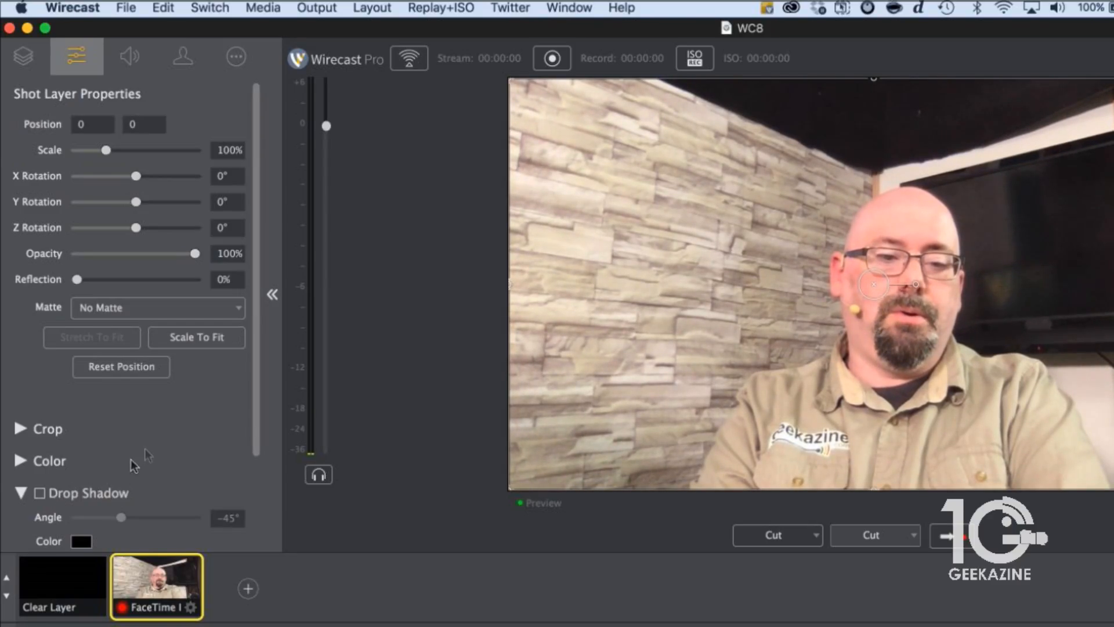
scroll(149, 446, down, 5)
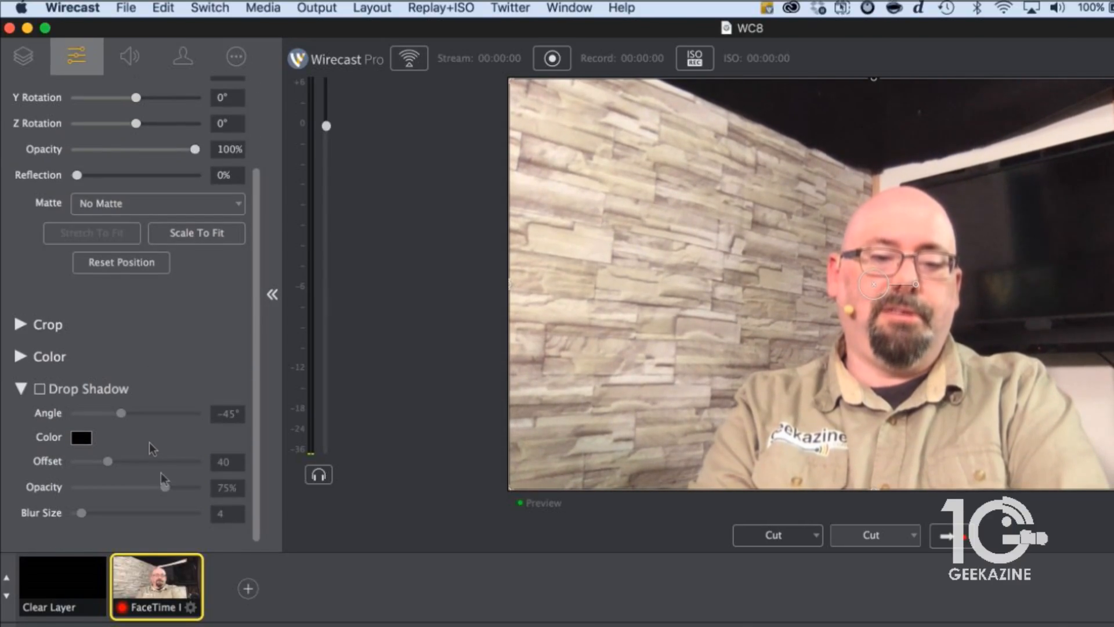
Add a new Text shot reading 'Hello World'.
click(248, 589)
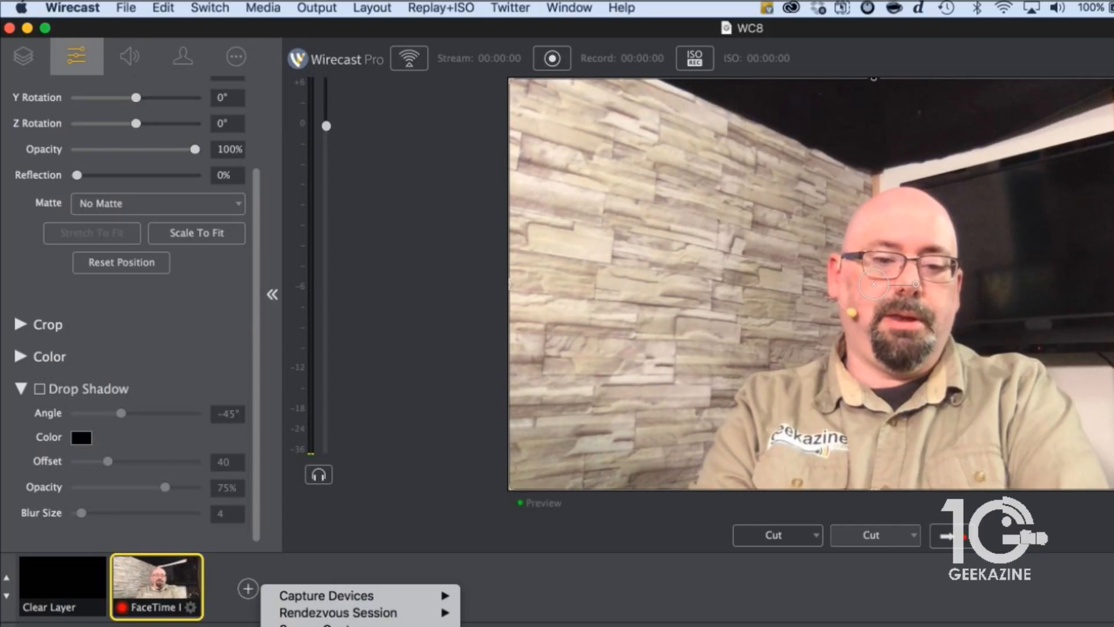
click(296, 620)
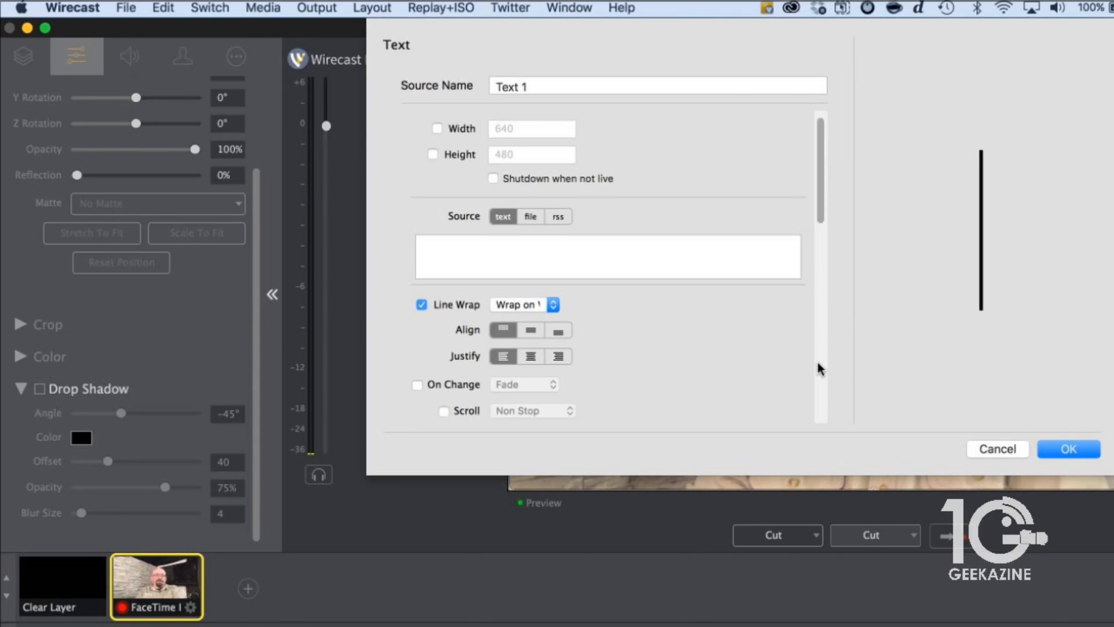
text(H)
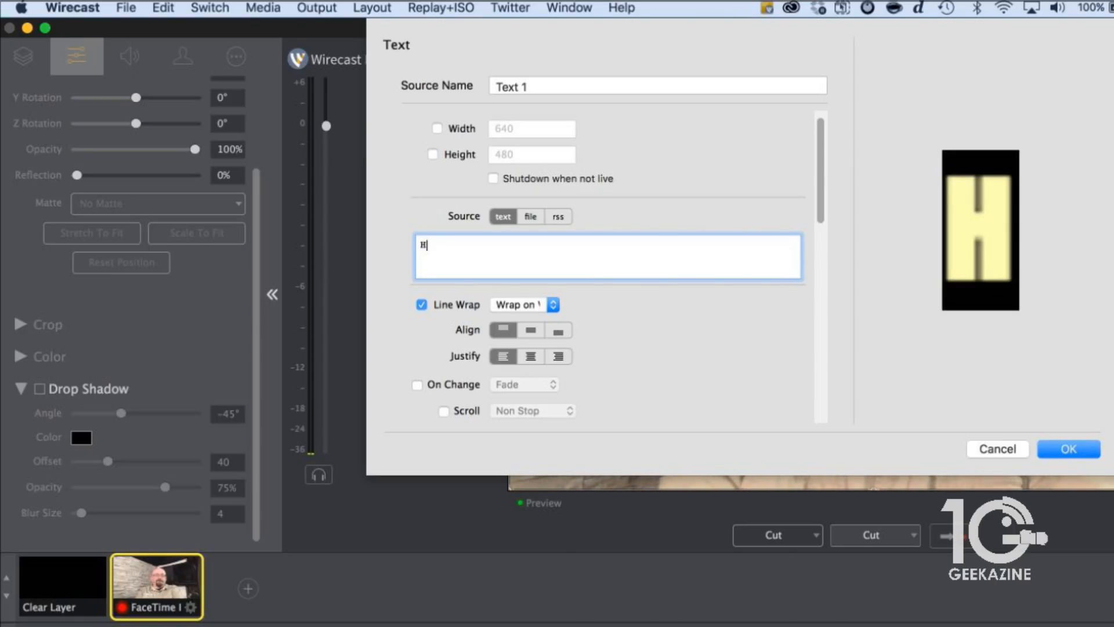
text(ello World)
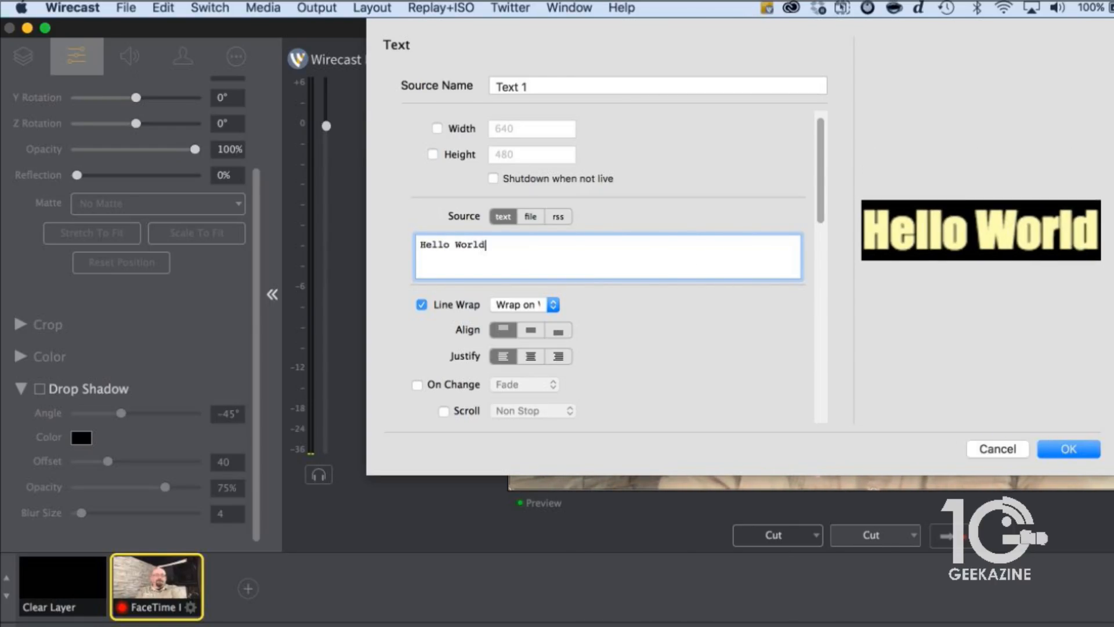
key(Return)
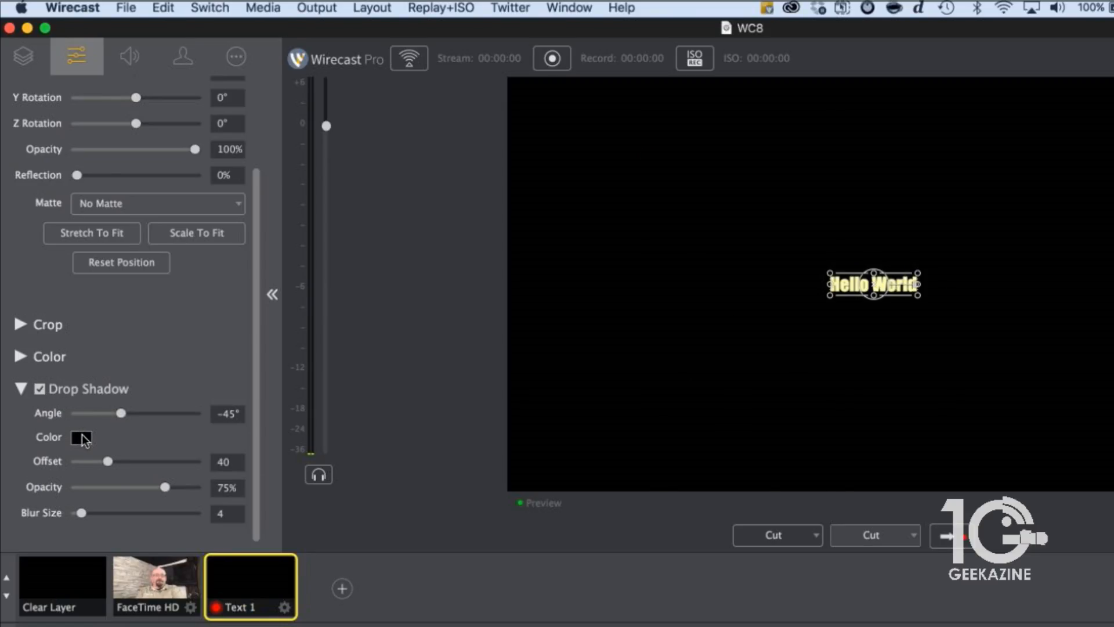
click(82, 438)
Give the Hello World shadow a white colour, offset 75 and angle 81°.
drag(697, 441, 655, 440)
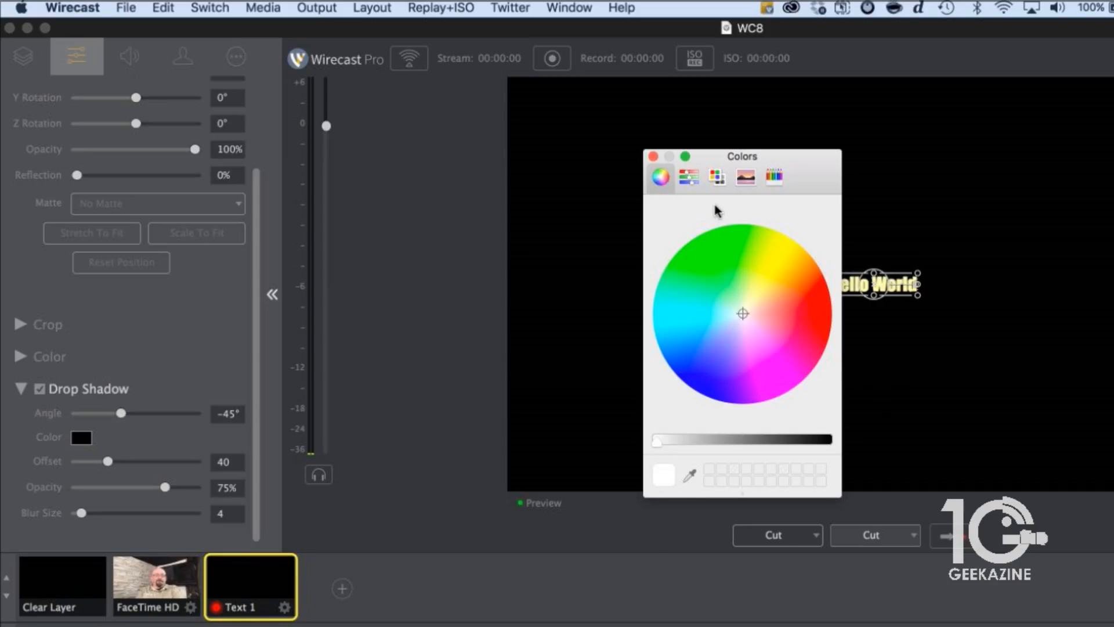
click(654, 157)
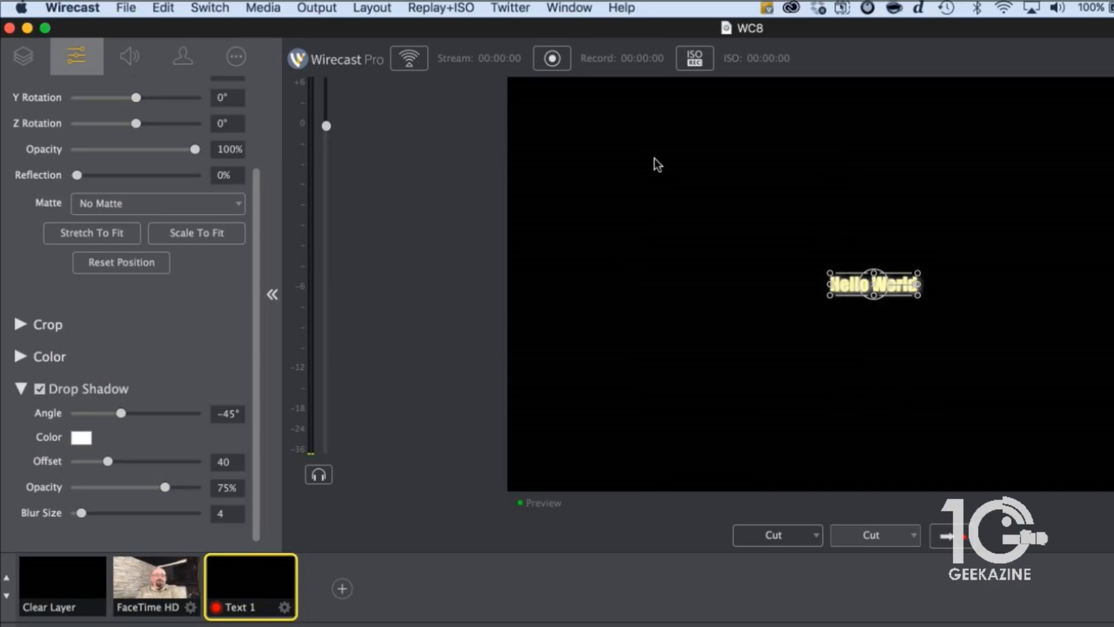
click(138, 462)
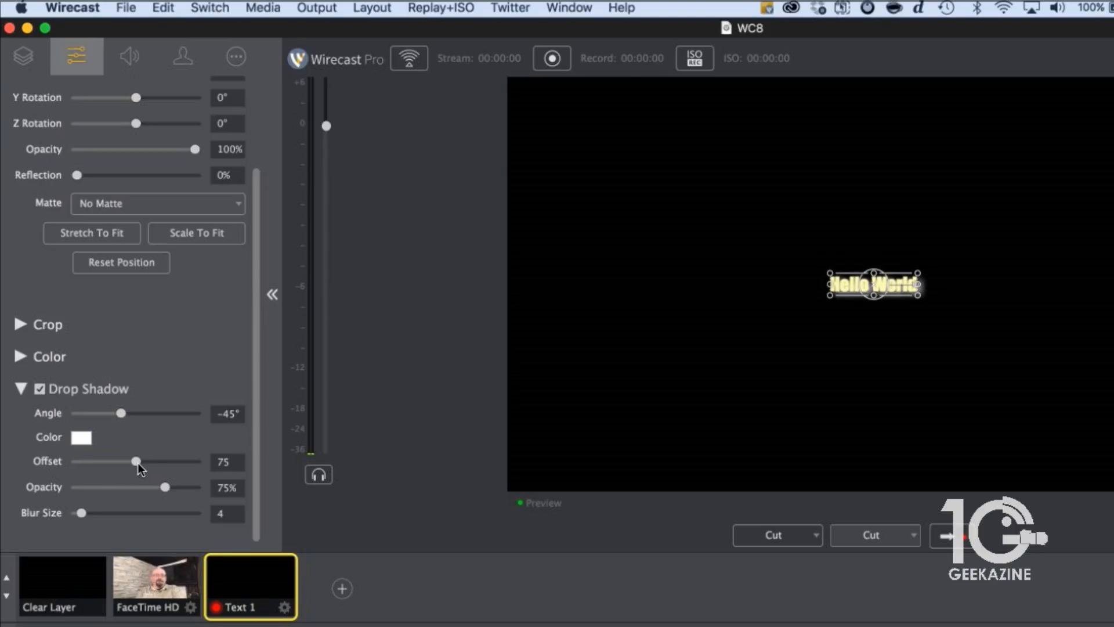
click(164, 413)
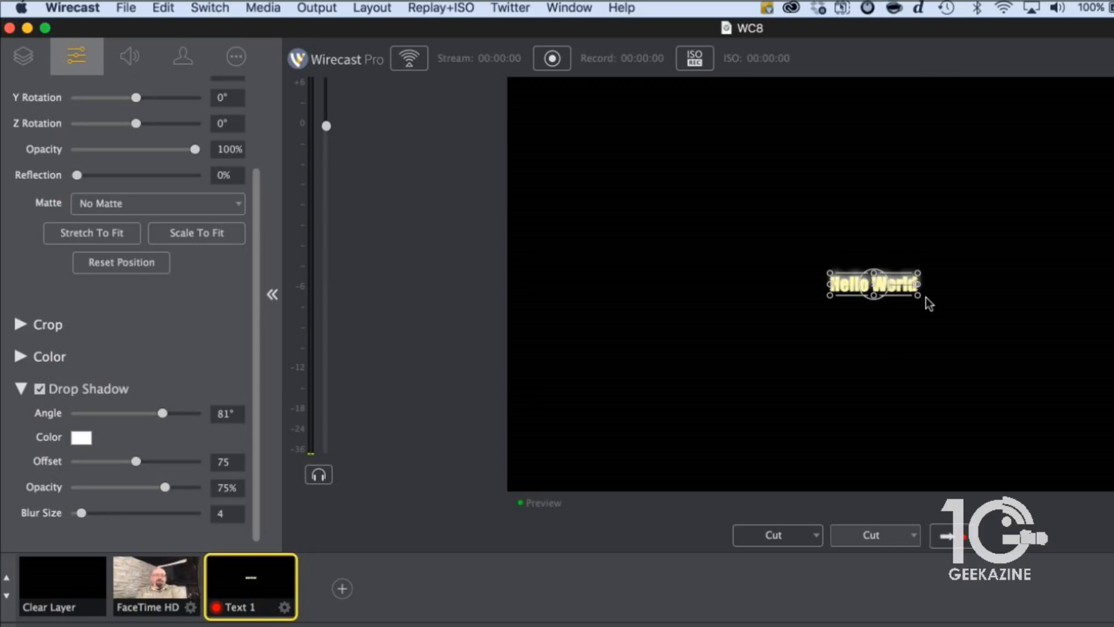
Enlarge the Hello World text in the frame and put the camera shot live.
drag(921, 296, 952, 317)
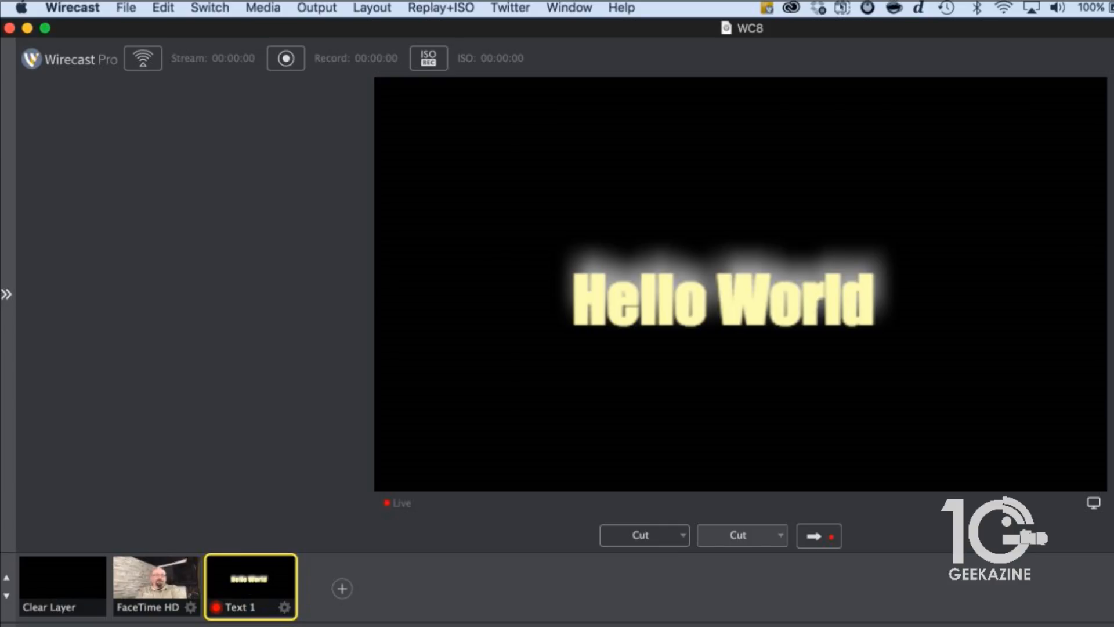
click(6, 294)
click(167, 582)
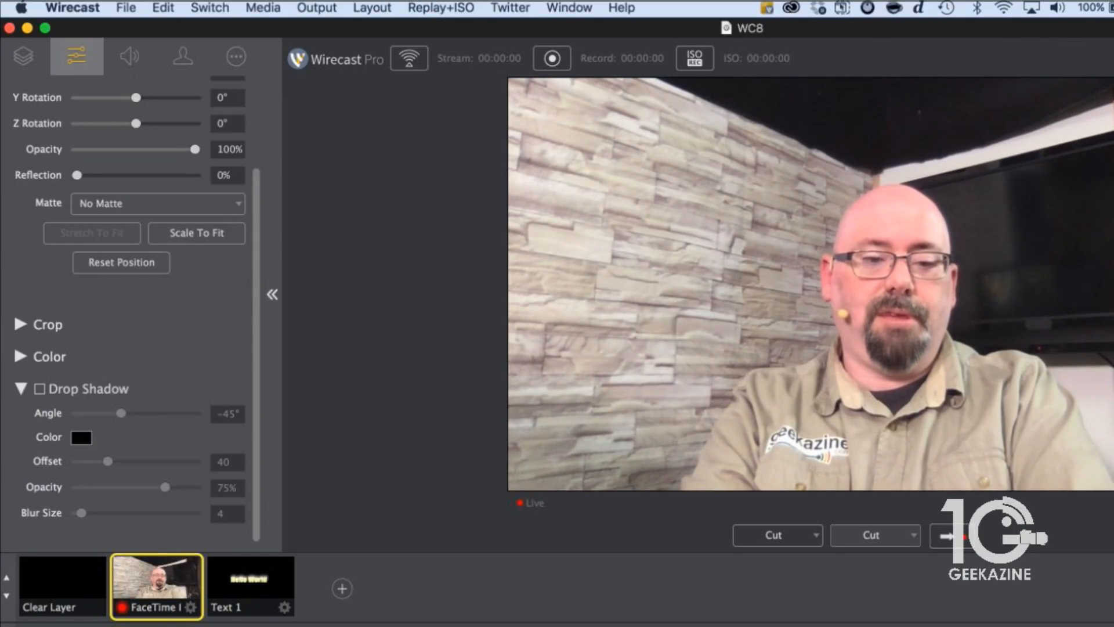
Expand the camera shot's Crop and Color settings and scroll through them.
click(20, 324)
scroll(183, 397, down, 3)
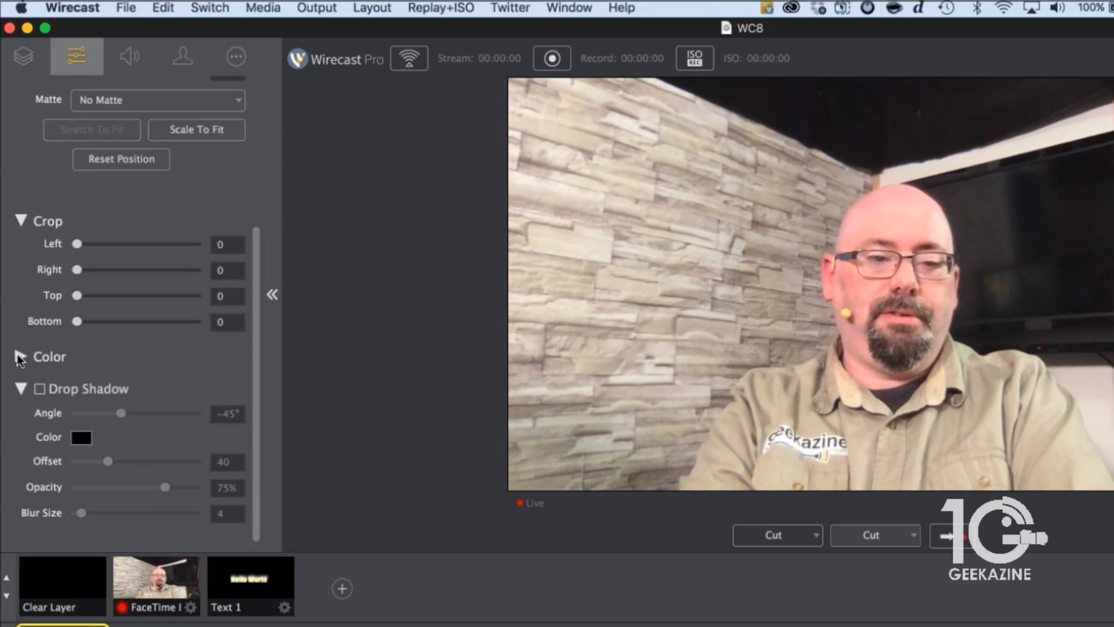
click(20, 356)
scroll(155, 384, down, 1)
scroll(155, 384, down, 1)
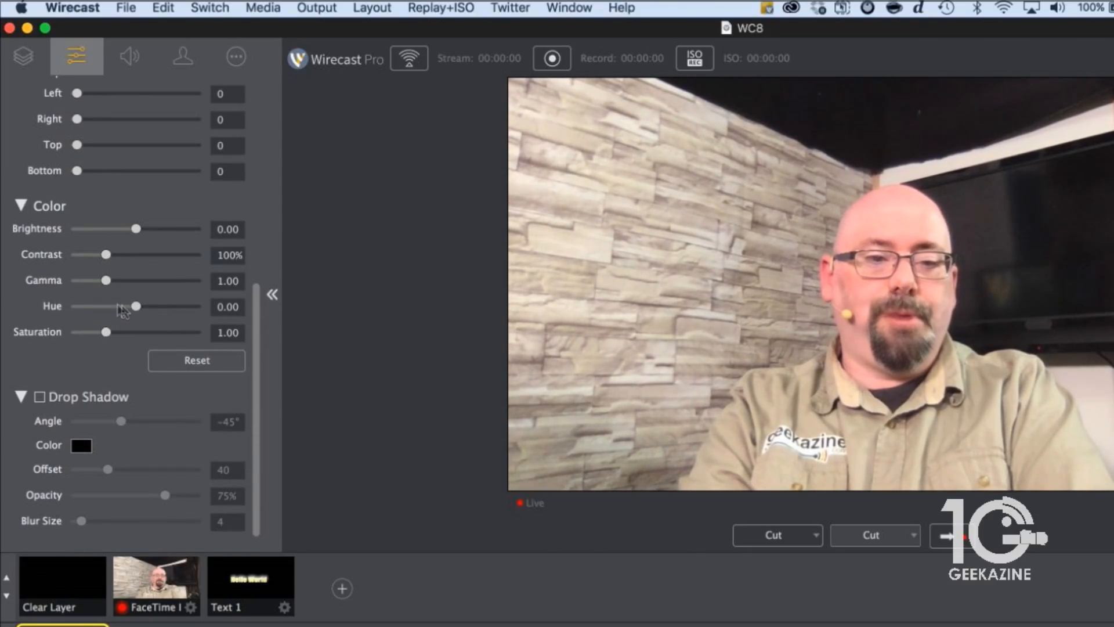
scroll(93, 262, up, 3)
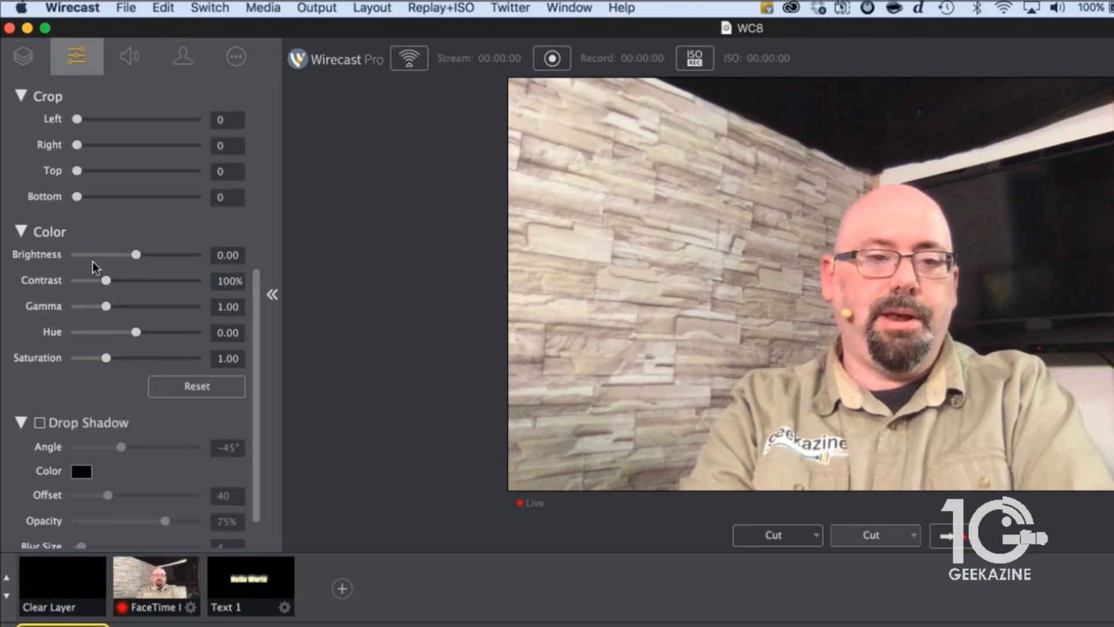
scroll(116, 272, up, 5)
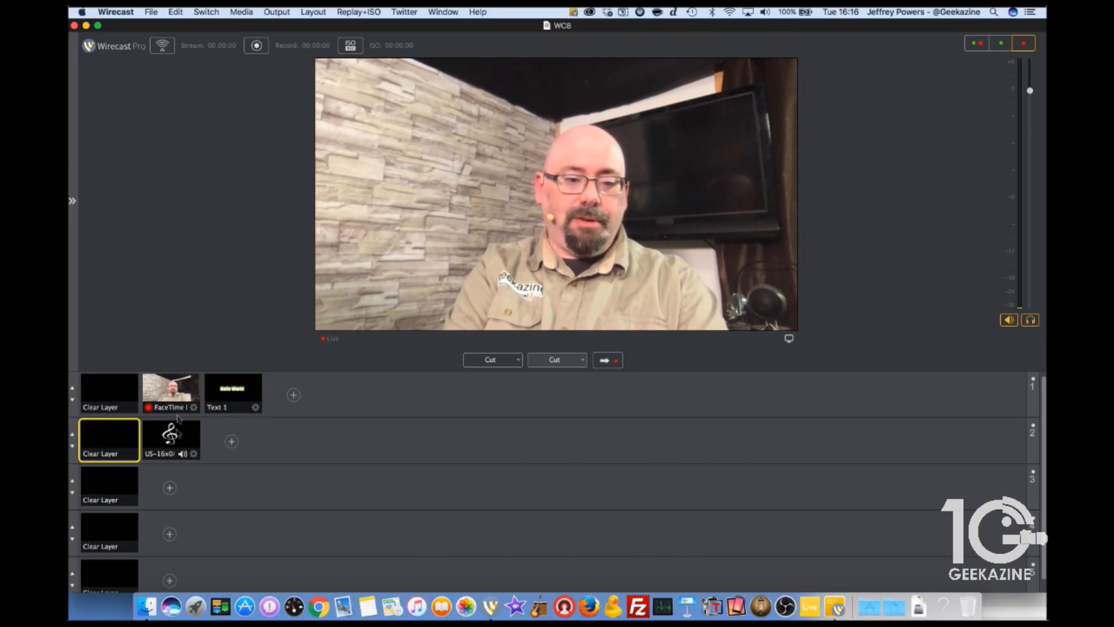
In the Audio Mixer, set the US-16x08 shot's channel from Right to Stereo.
click(179, 448)
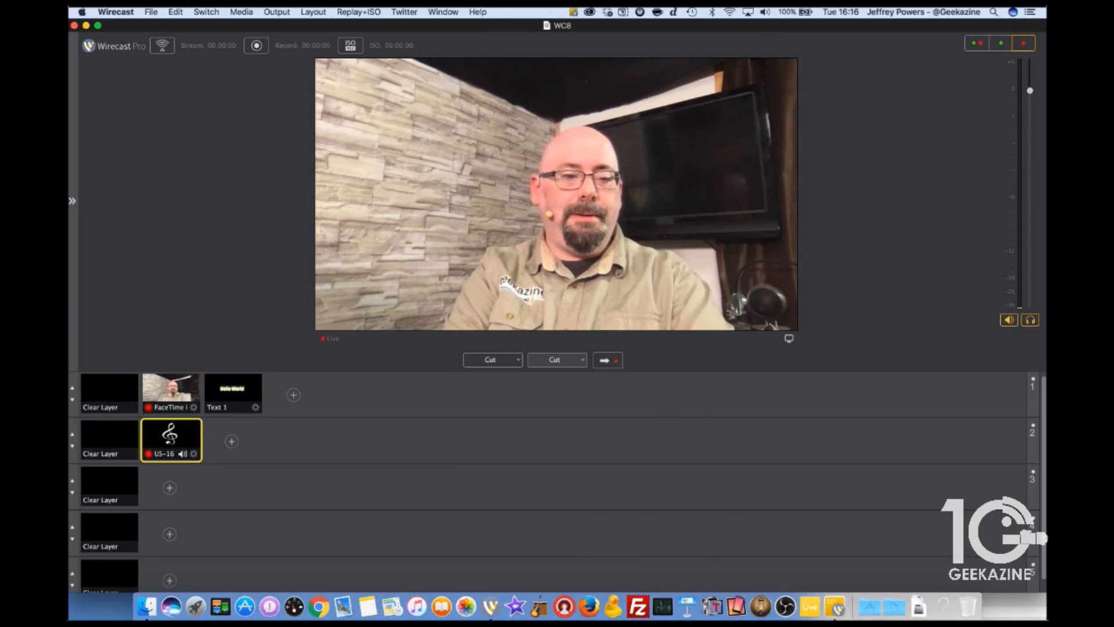
click(452, 12)
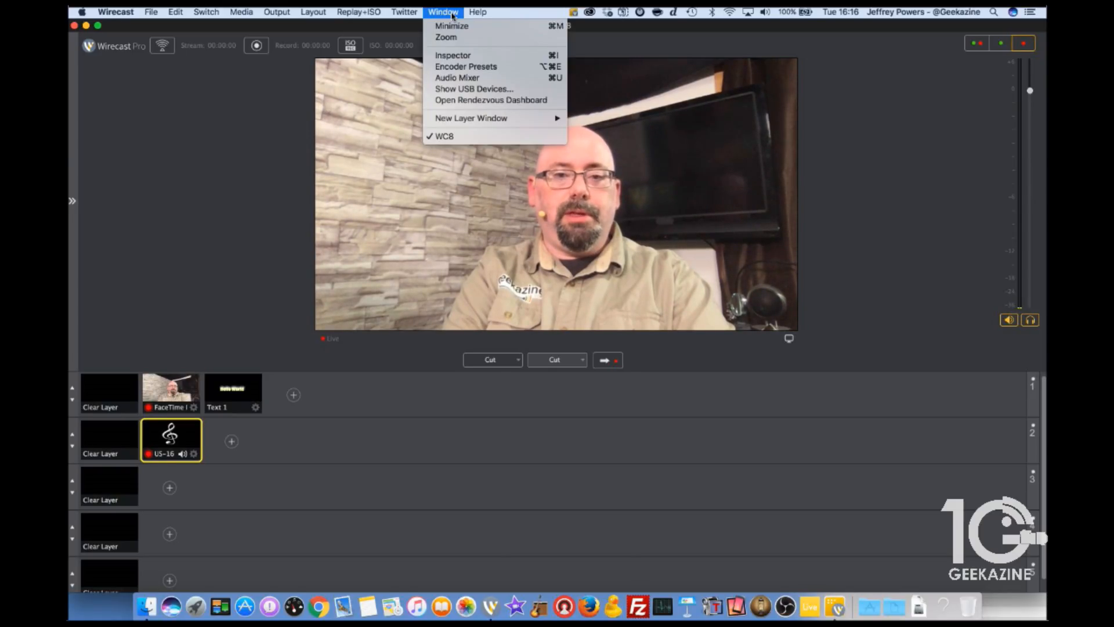
click(461, 78)
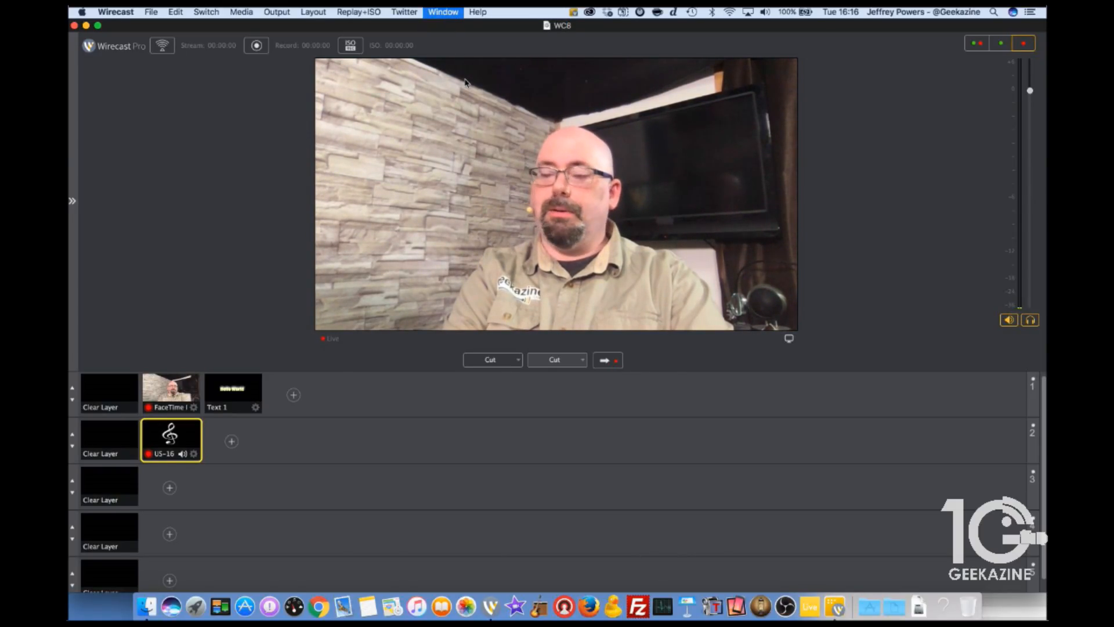
drag(989, 84, 790, 75)
click(453, 163)
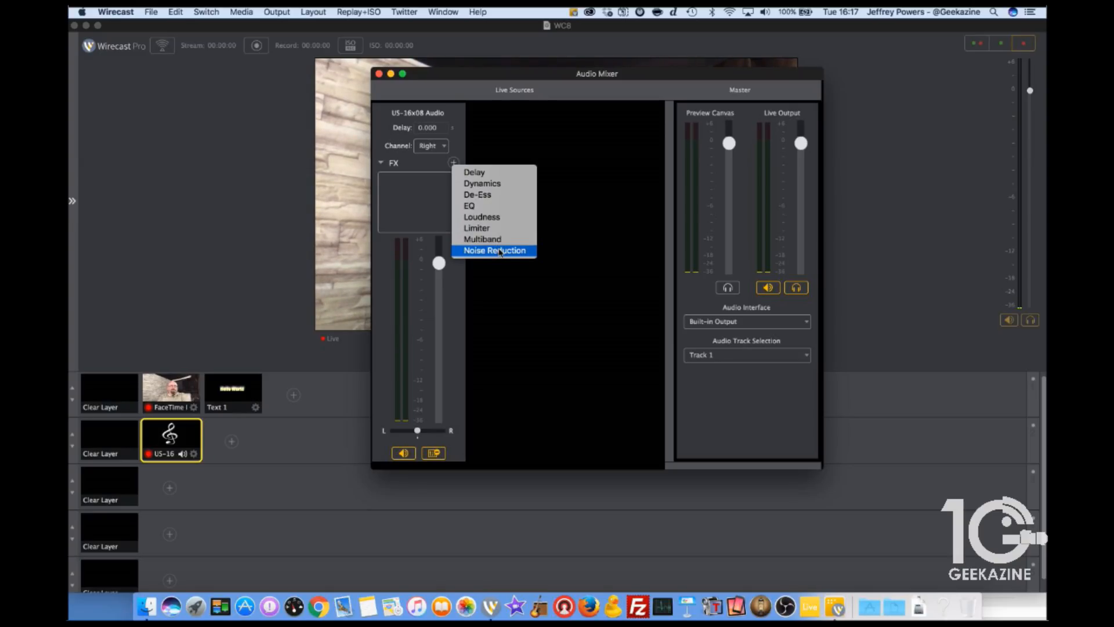
click(464, 146)
click(445, 145)
click(444, 160)
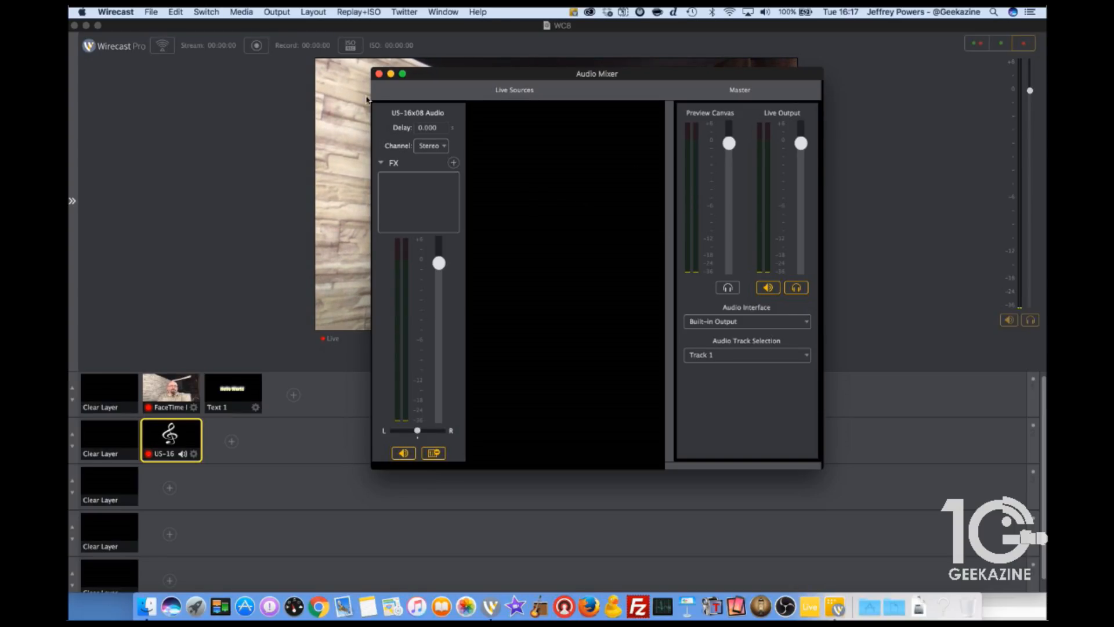
click(378, 74)
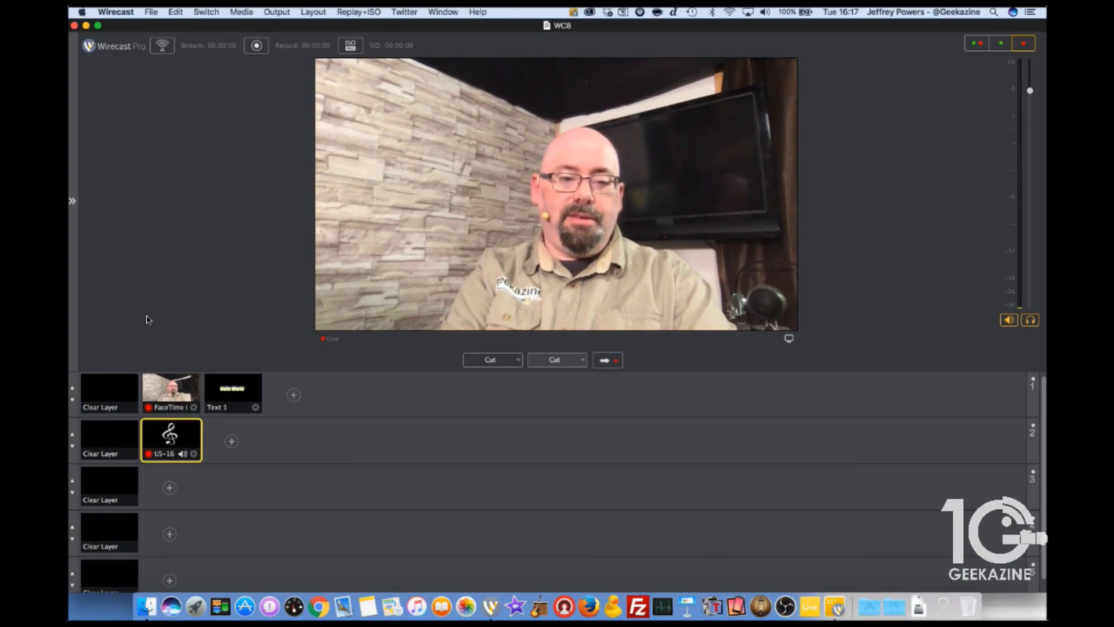
click(72, 201)
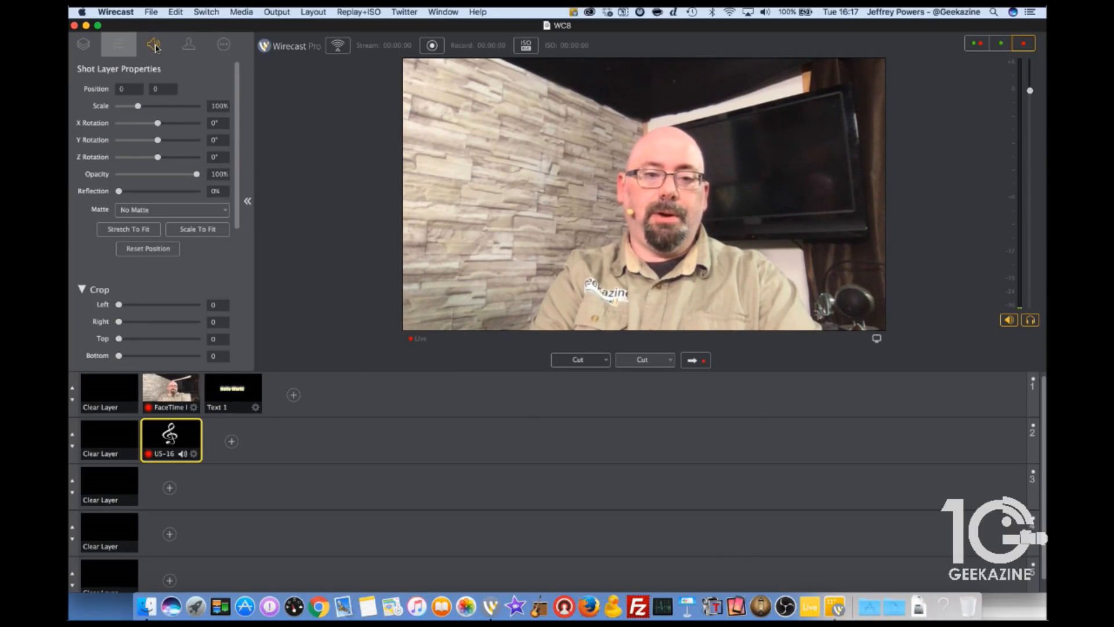
Show the audio shot's Audio settings and expand More Channels to list channels 3–16.
click(155, 47)
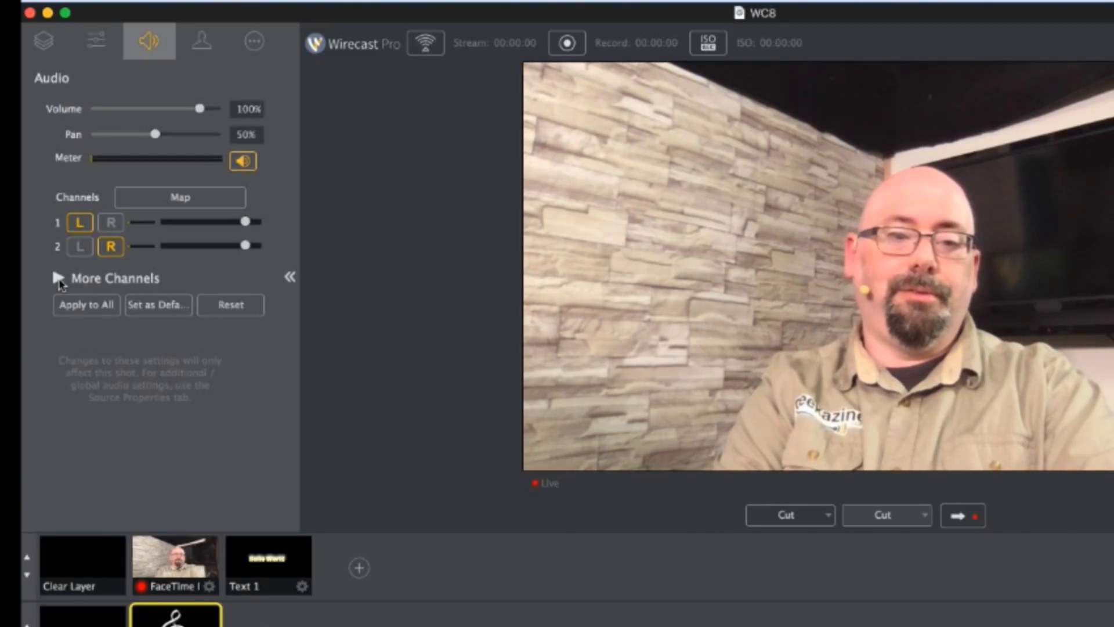
click(60, 280)
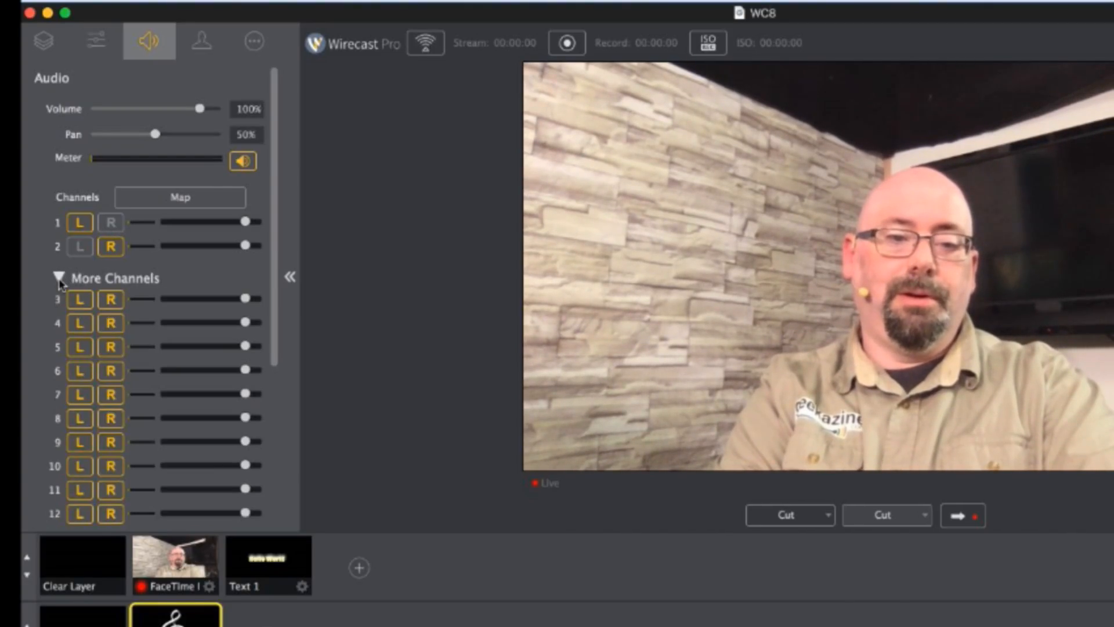
scroll(214, 297, down, 8)
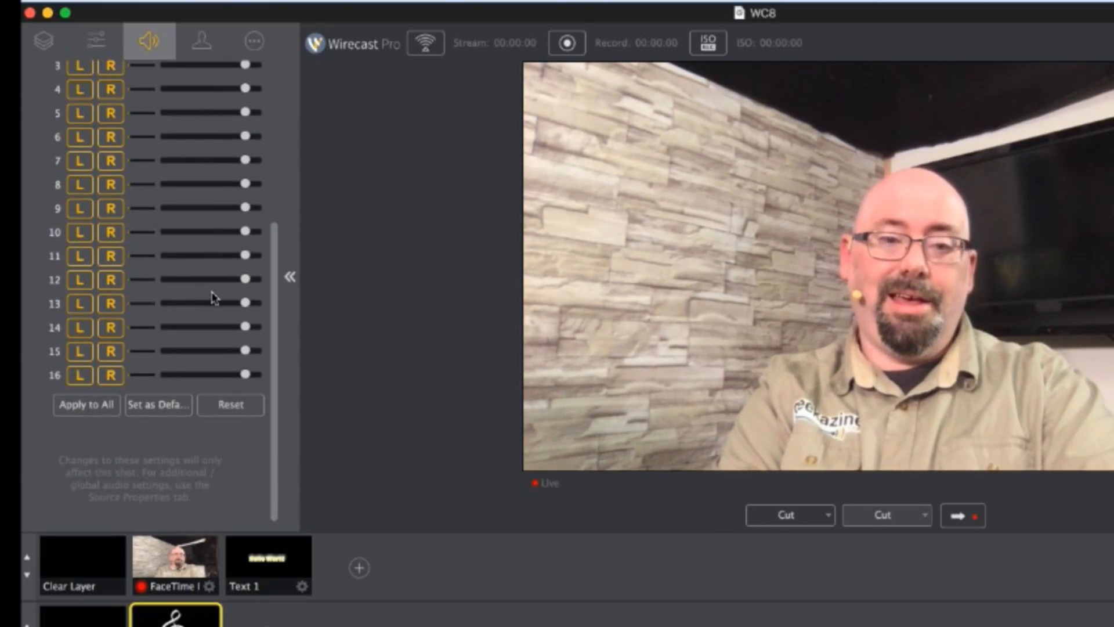
scroll(213, 297, up, 2)
scroll(214, 297, up, 10)
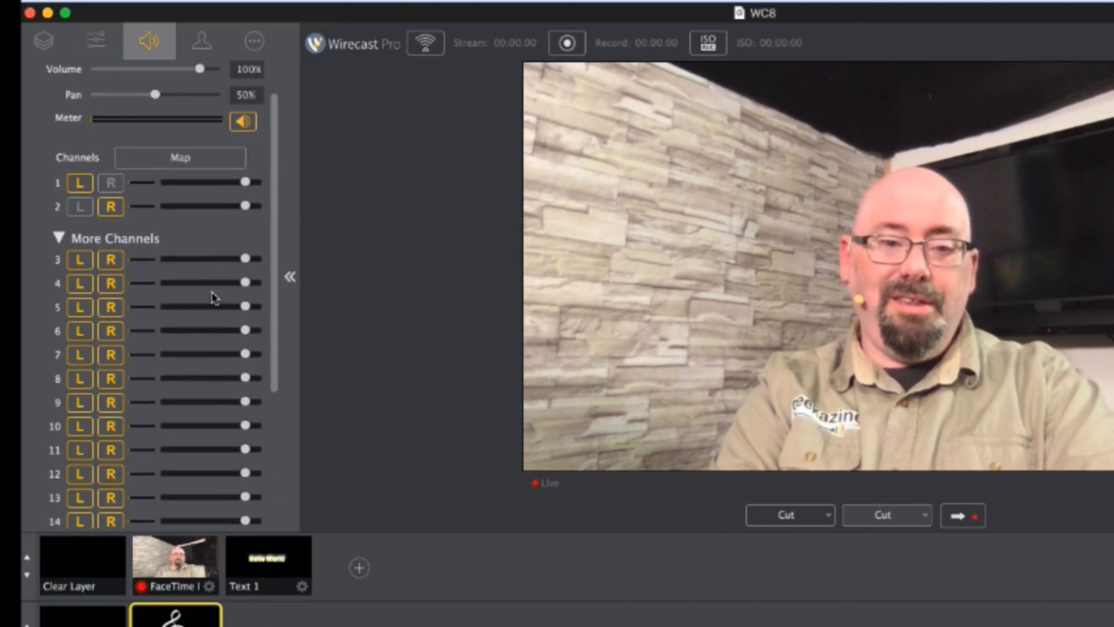
scroll(214, 297, down, 1)
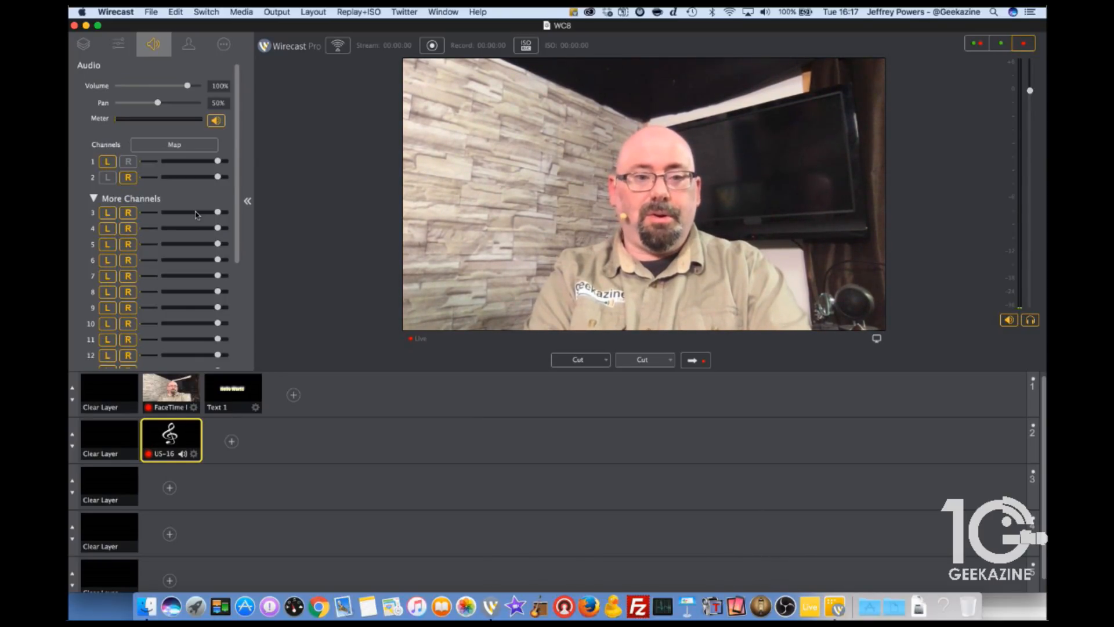
Send audio channel 3 to both left and right.
click(127, 216)
click(109, 217)
click(128, 215)
scroll(145, 180, up, 1)
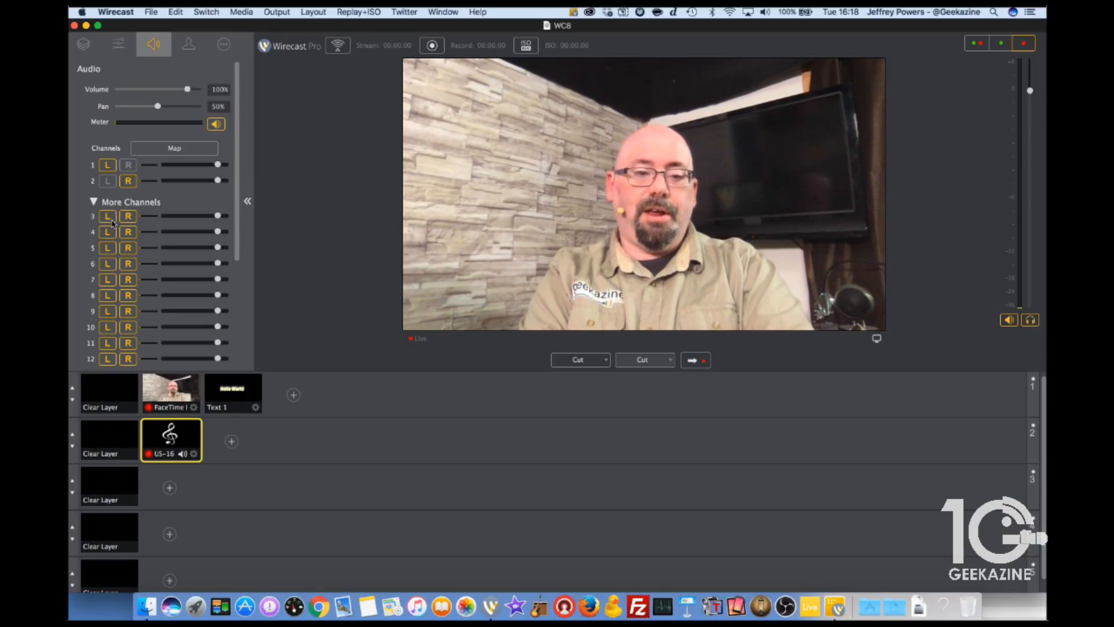
click(181, 152)
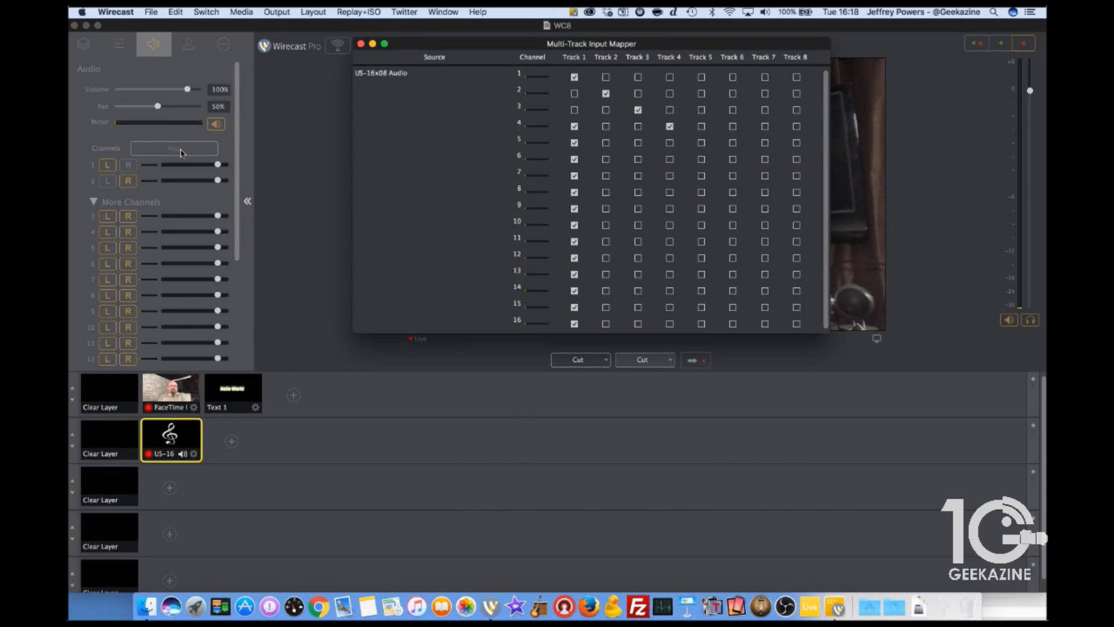
drag(518, 47, 457, 173)
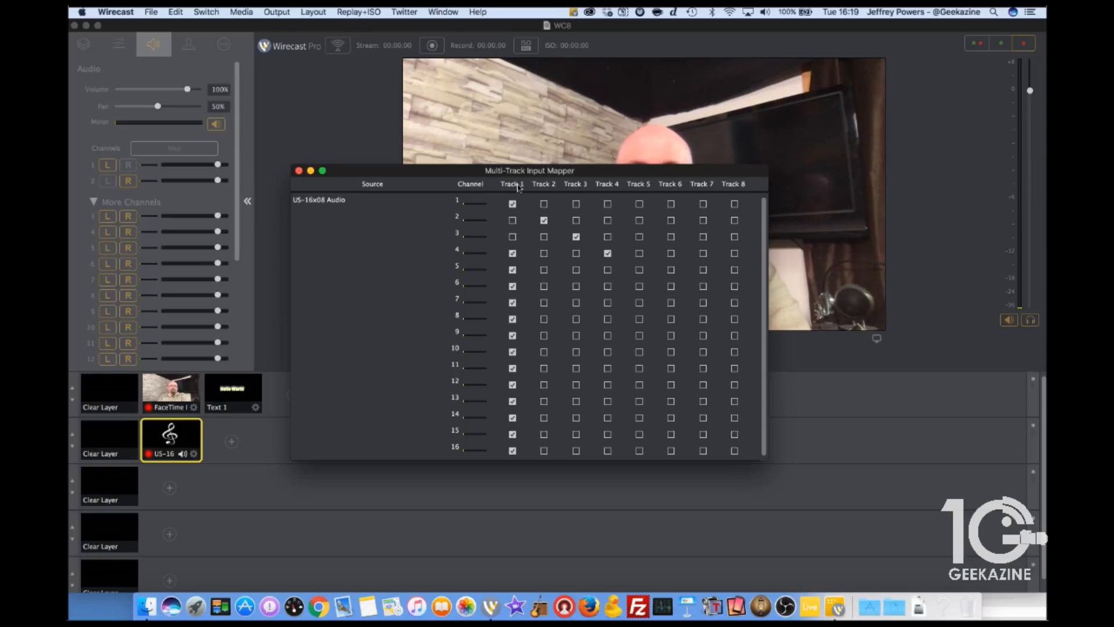
click(513, 253)
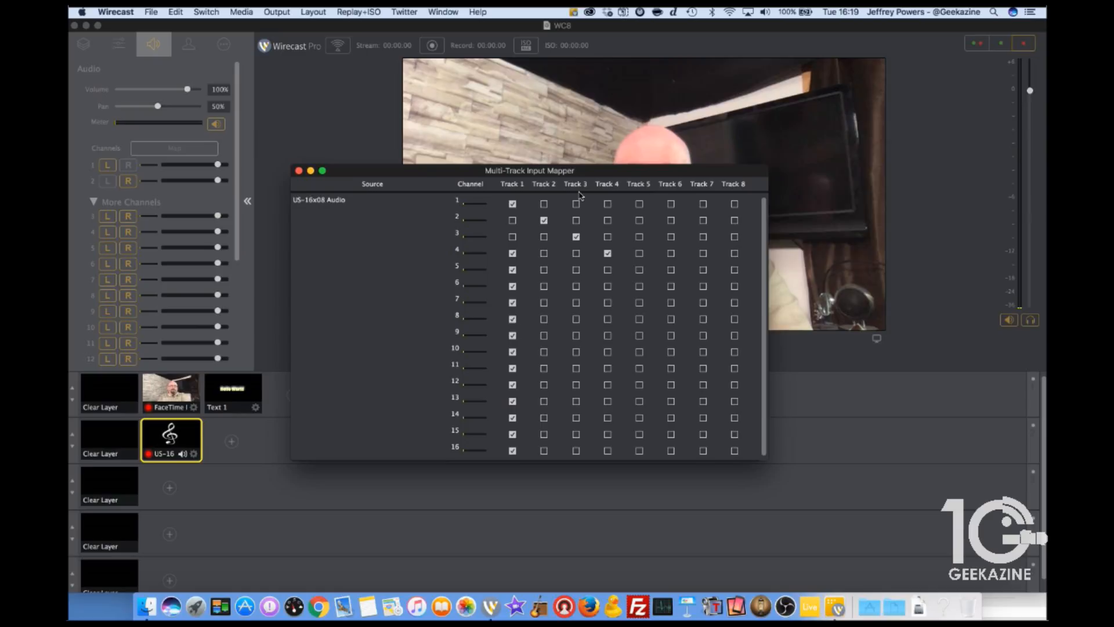
click(640, 237)
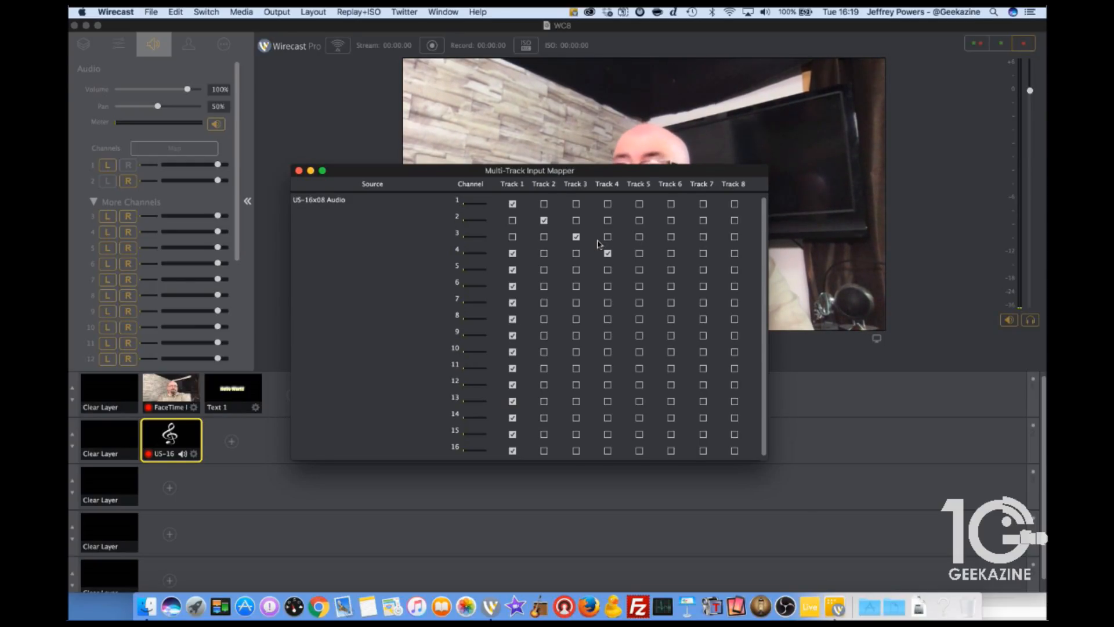
Add a Record To Disk - MP4 output in Output Settings.
click(298, 170)
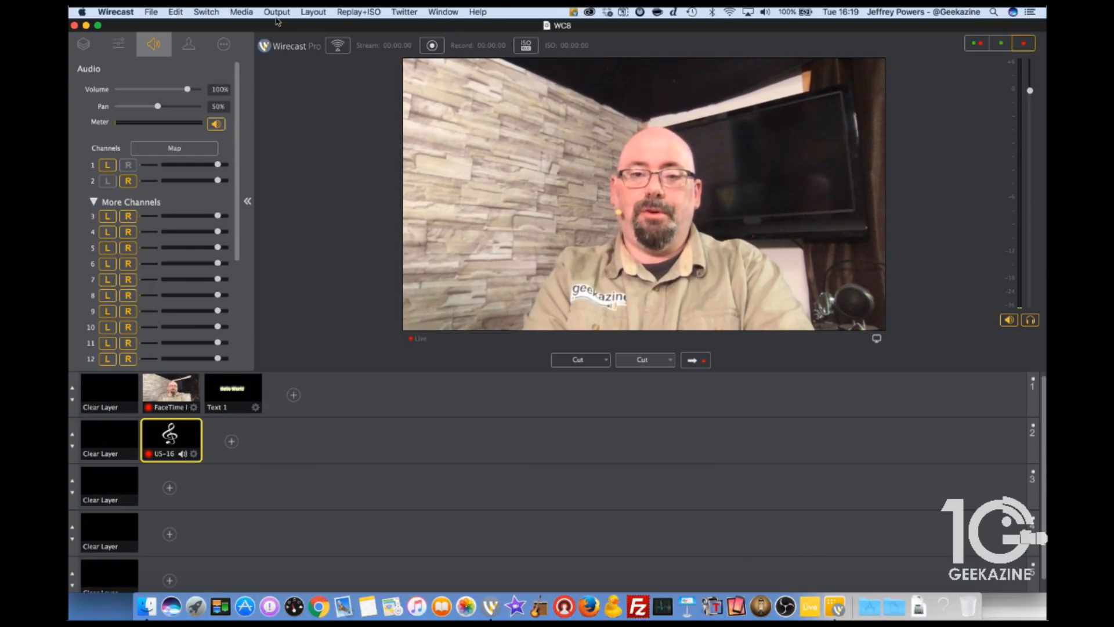
click(276, 12)
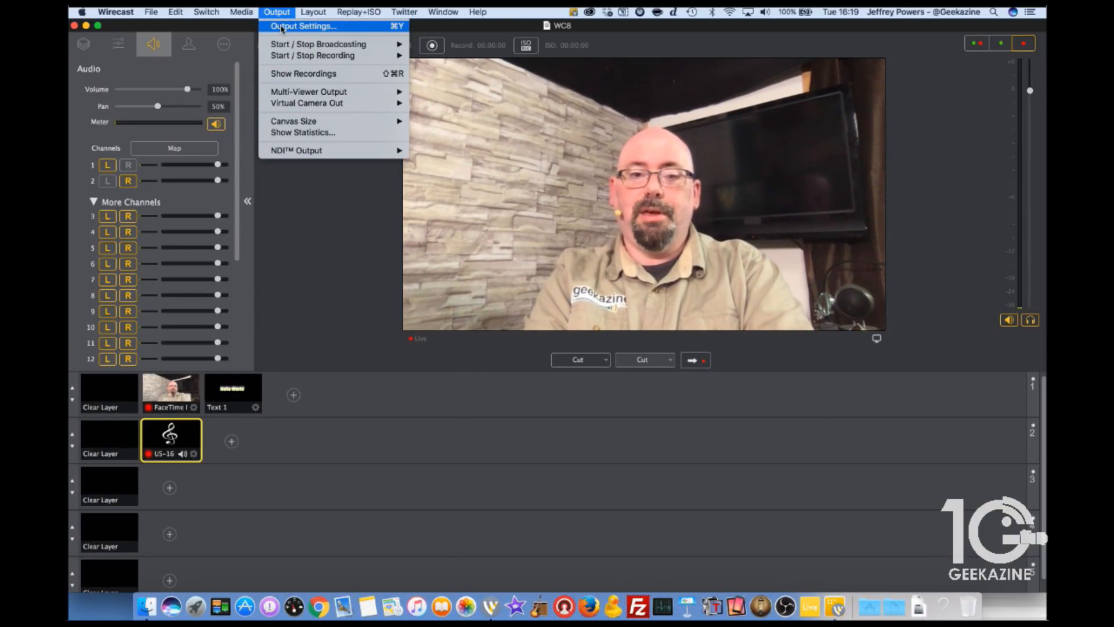
click(280, 27)
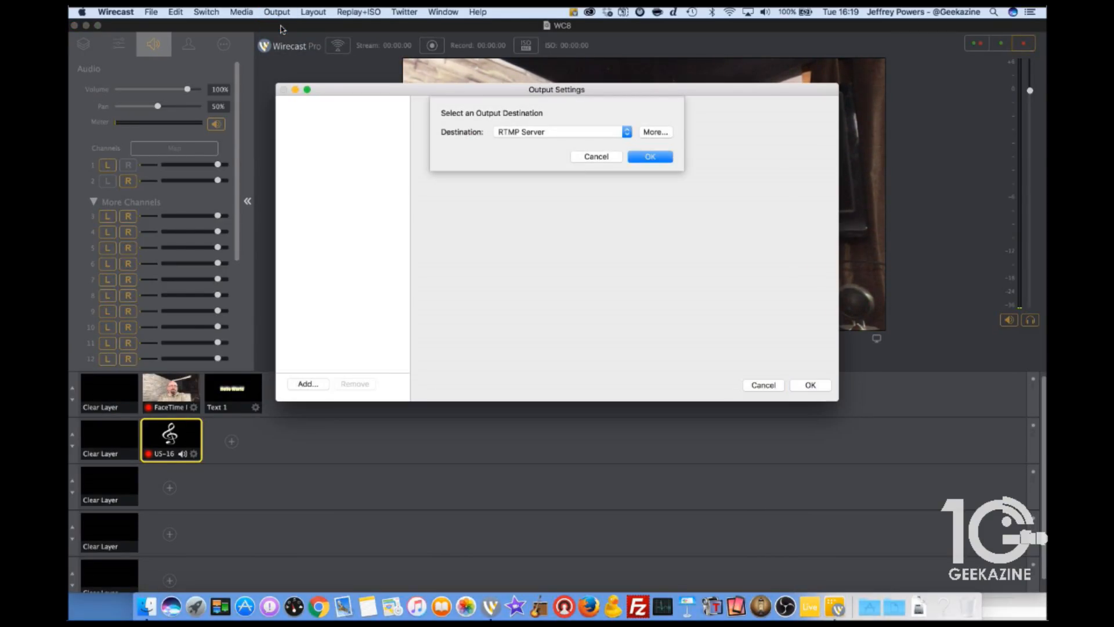
click(627, 133)
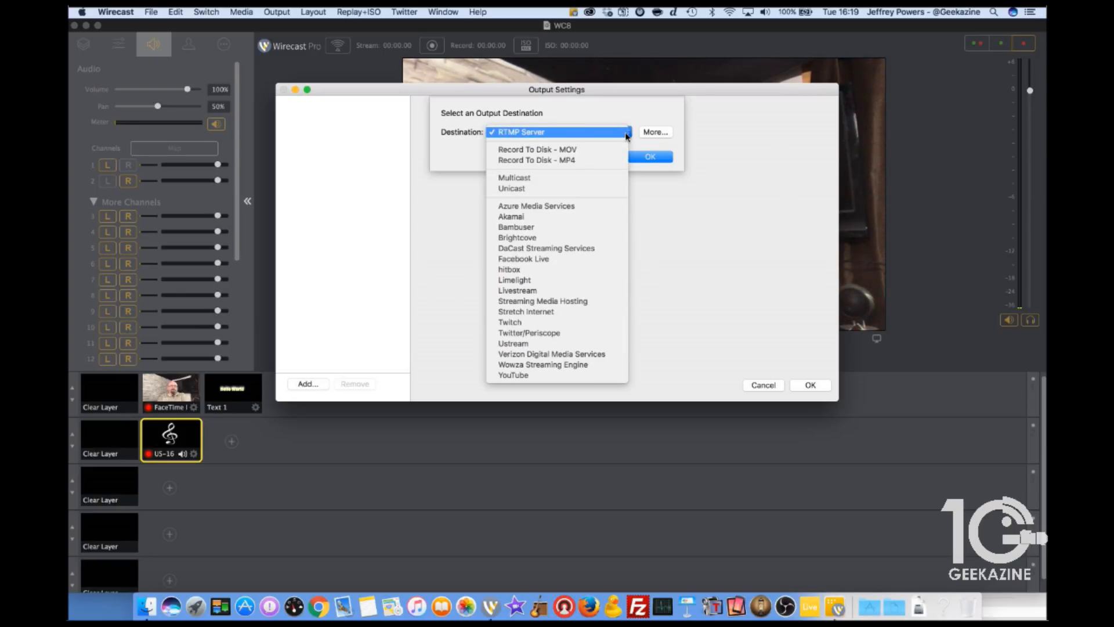
click(601, 157)
click(650, 157)
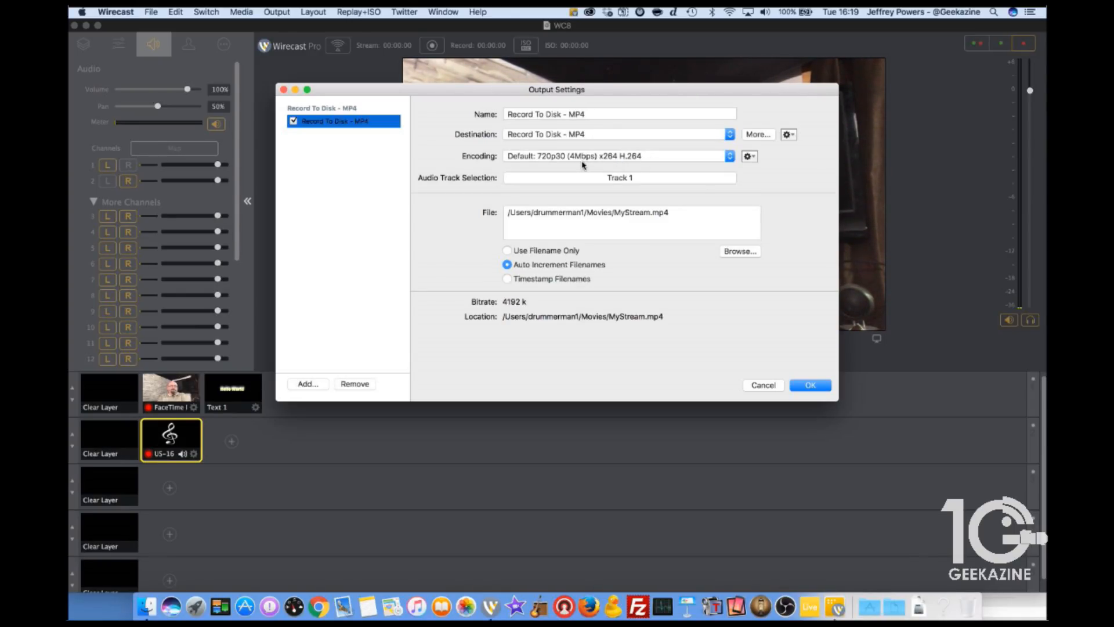
Set the MP4 recording to audio Tracks 1 and 3 and save the output settings.
click(609, 178)
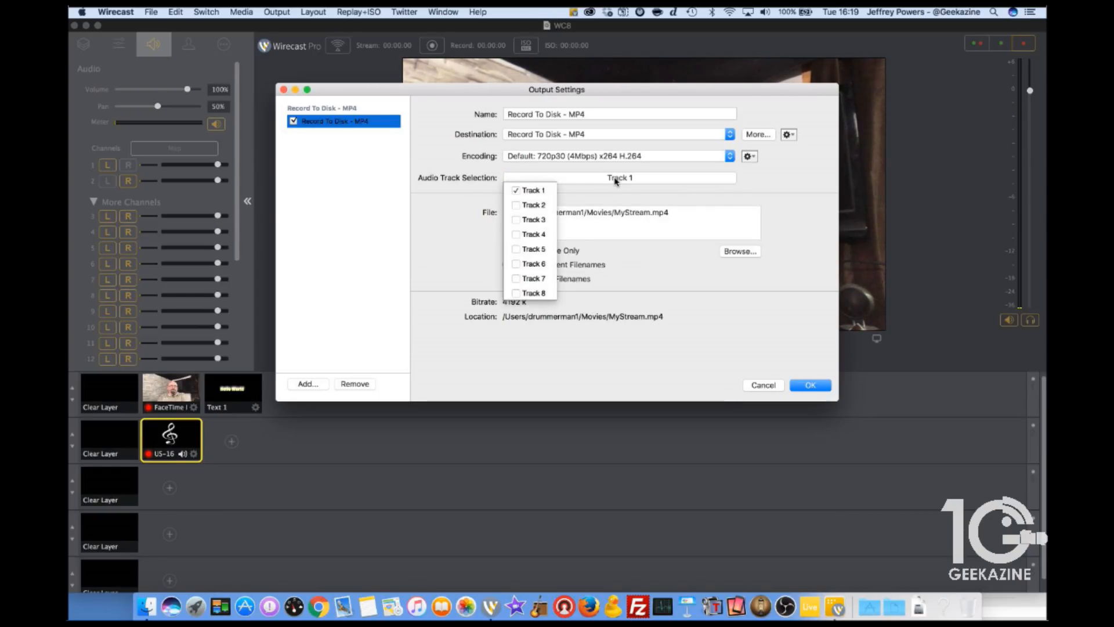
click(517, 219)
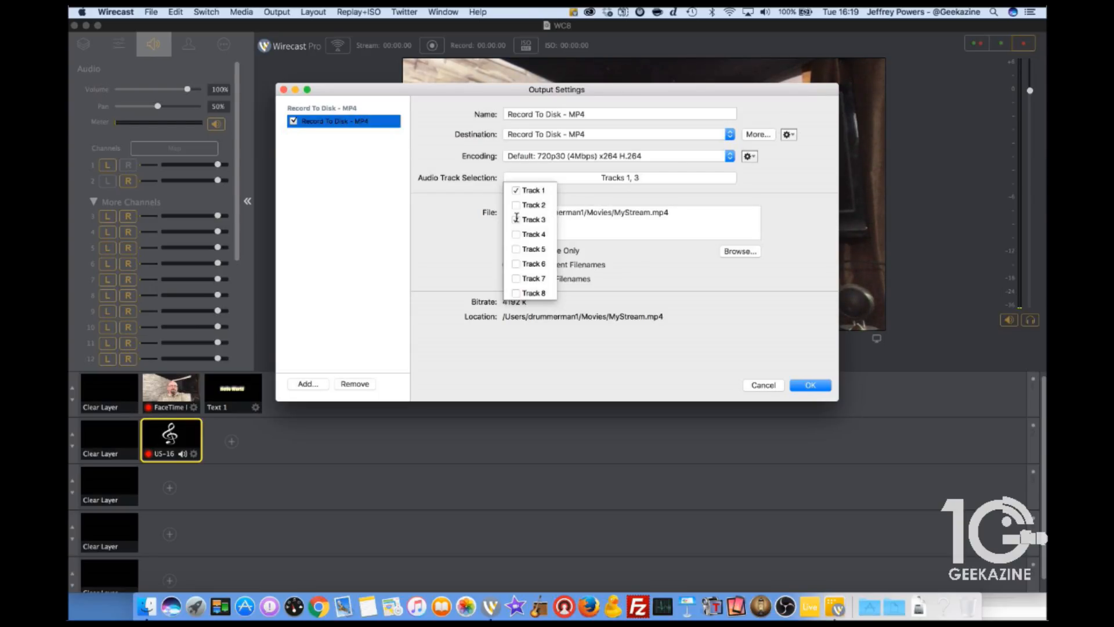
click(516, 205)
click(516, 205)
click(823, 385)
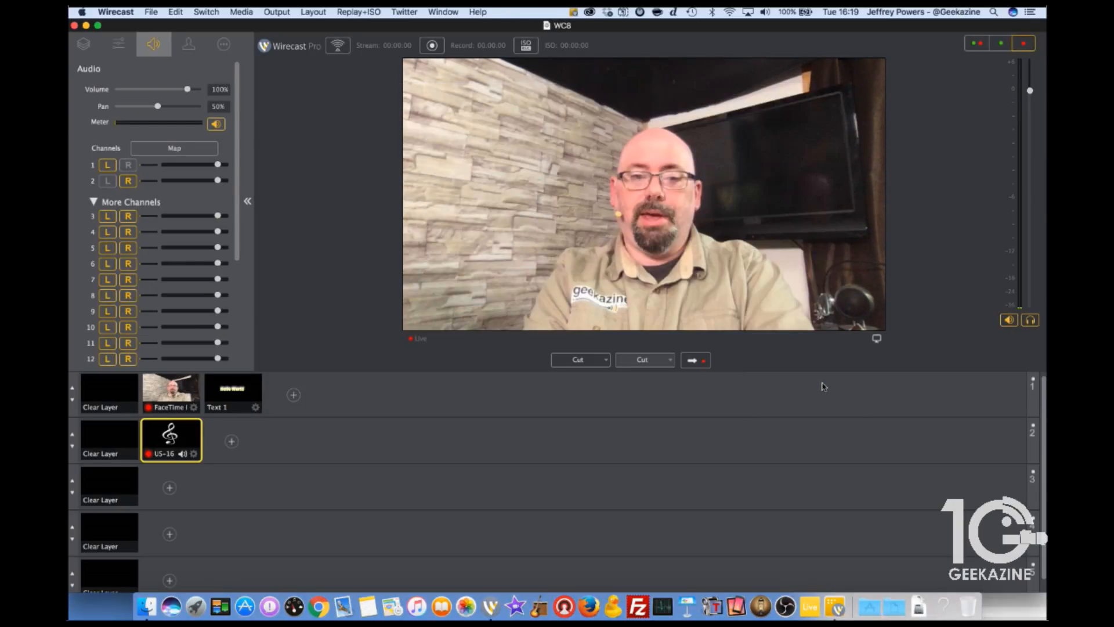
Add a YouTube output destination in Output Settings.
click(289, 12)
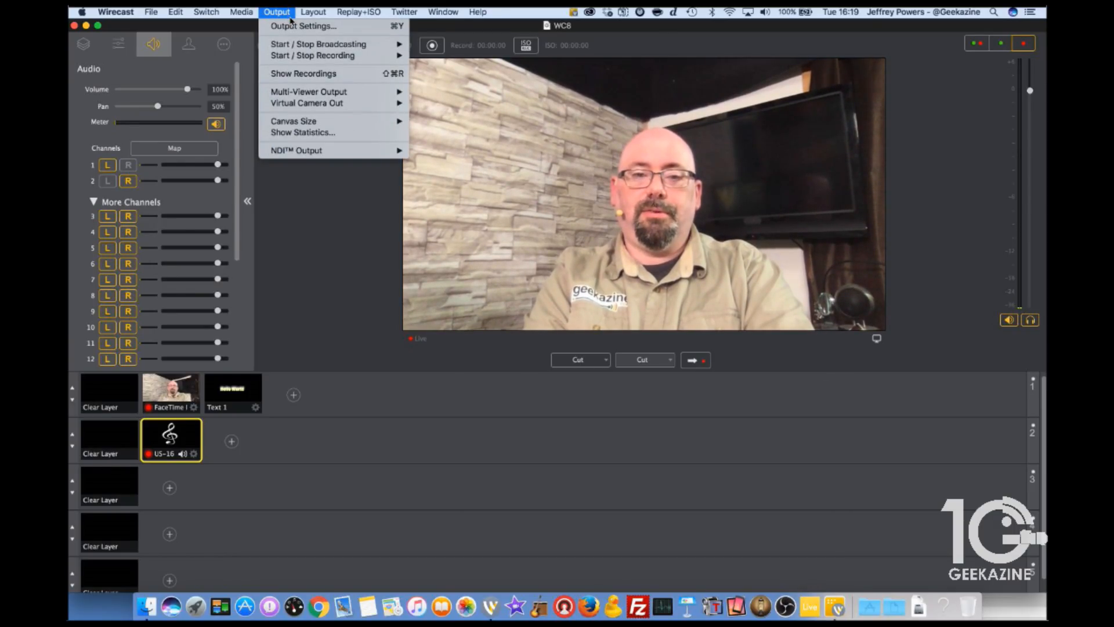
click(292, 25)
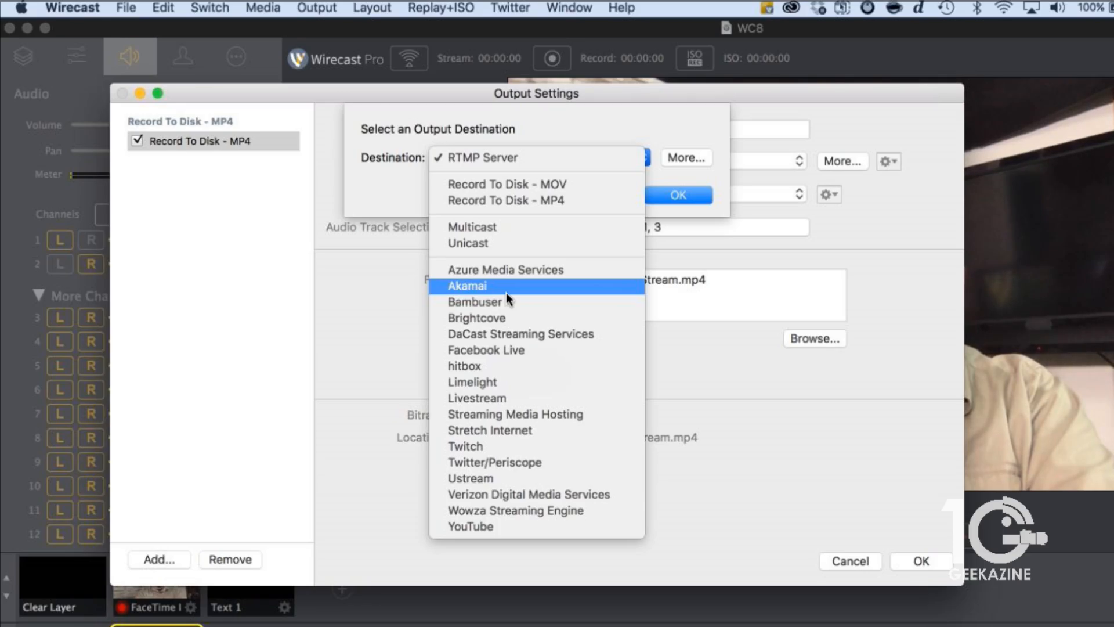
click(494, 528)
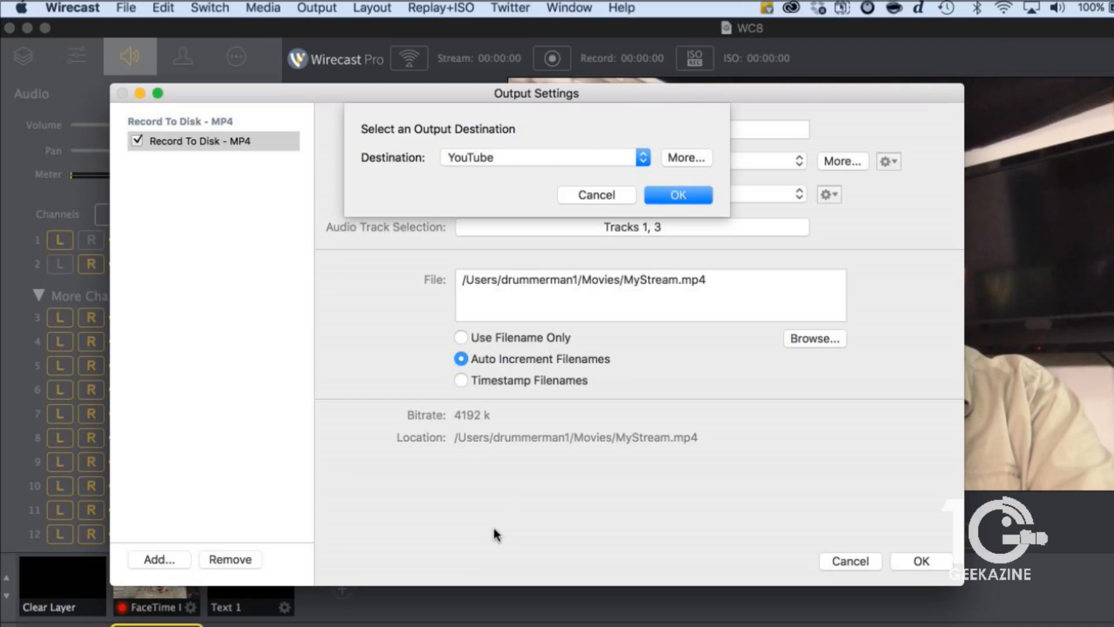
click(677, 193)
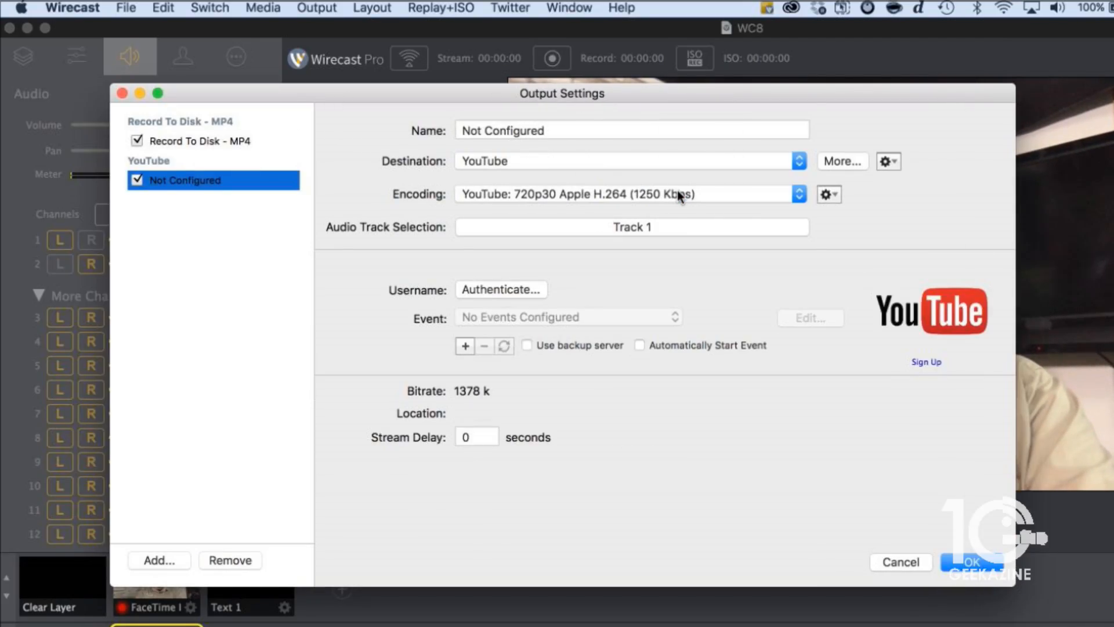
Stream audio Track 2 to YouTube and review the MP4 and YouTube outputs.
click(651, 227)
click(479, 270)
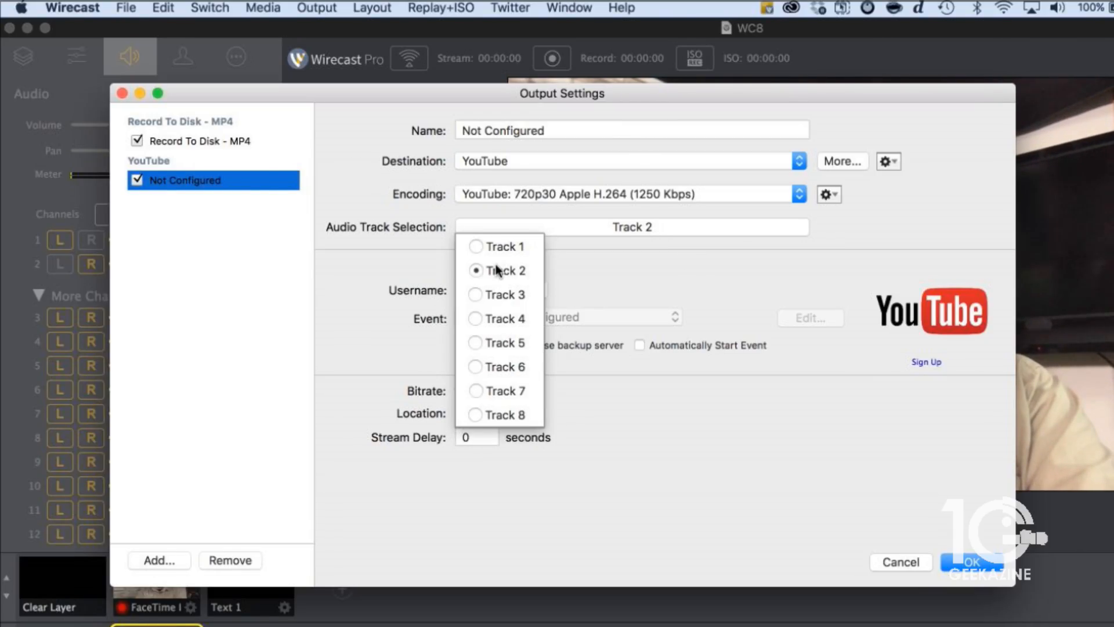
click(639, 267)
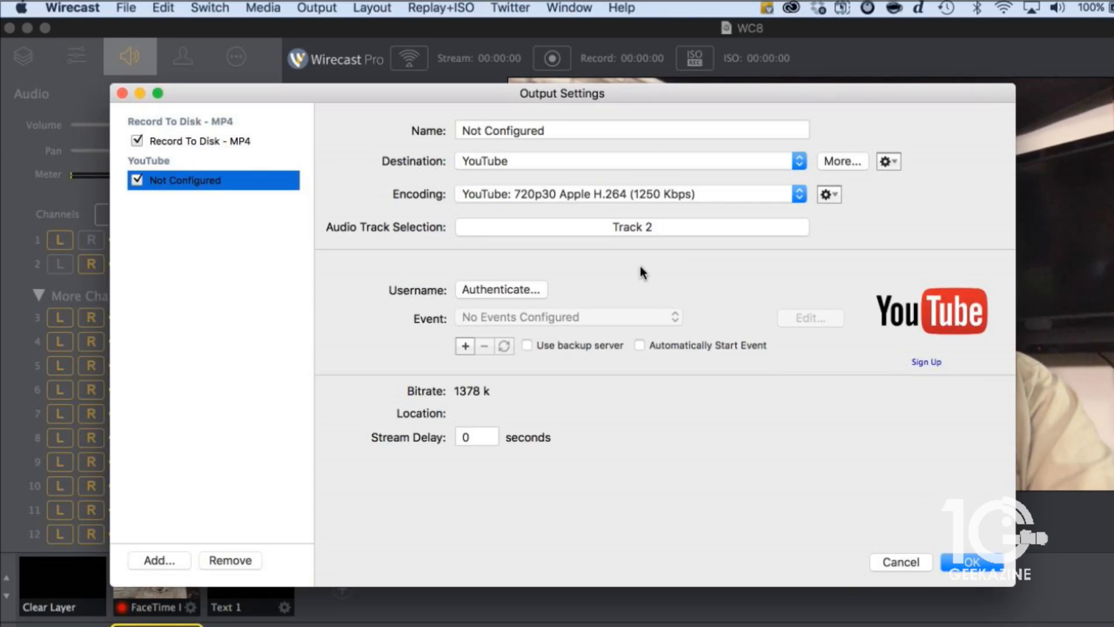
click(225, 141)
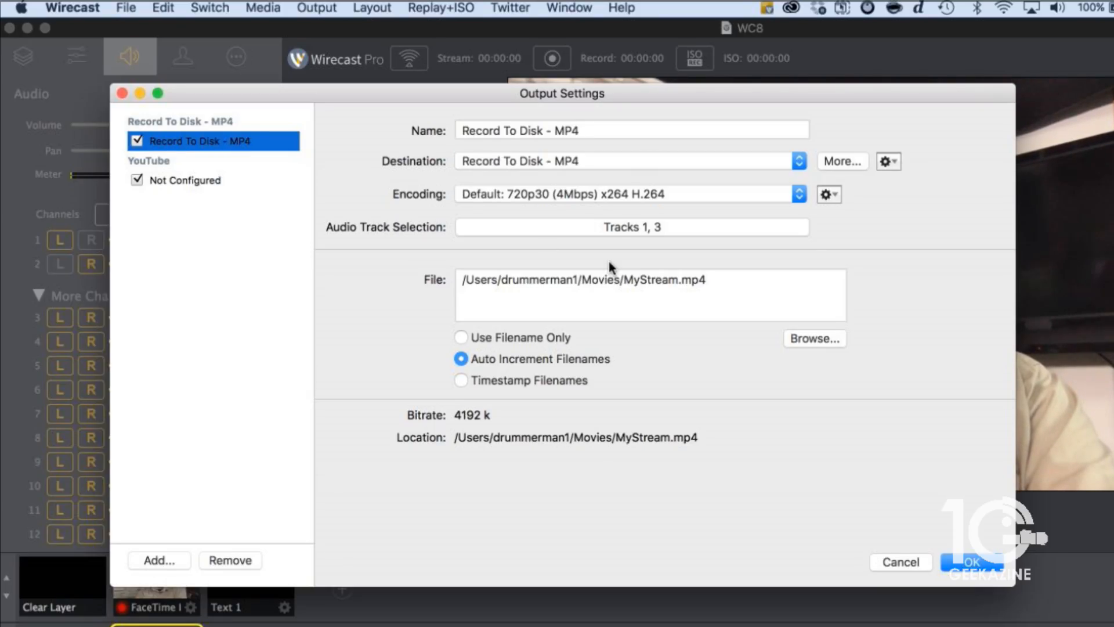
click(190, 177)
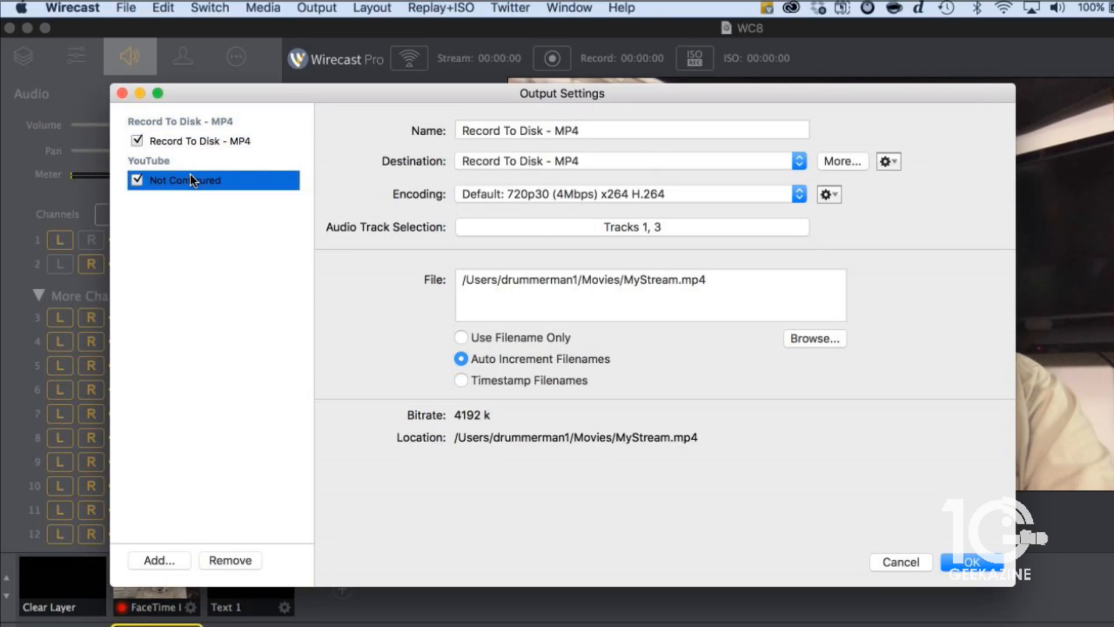
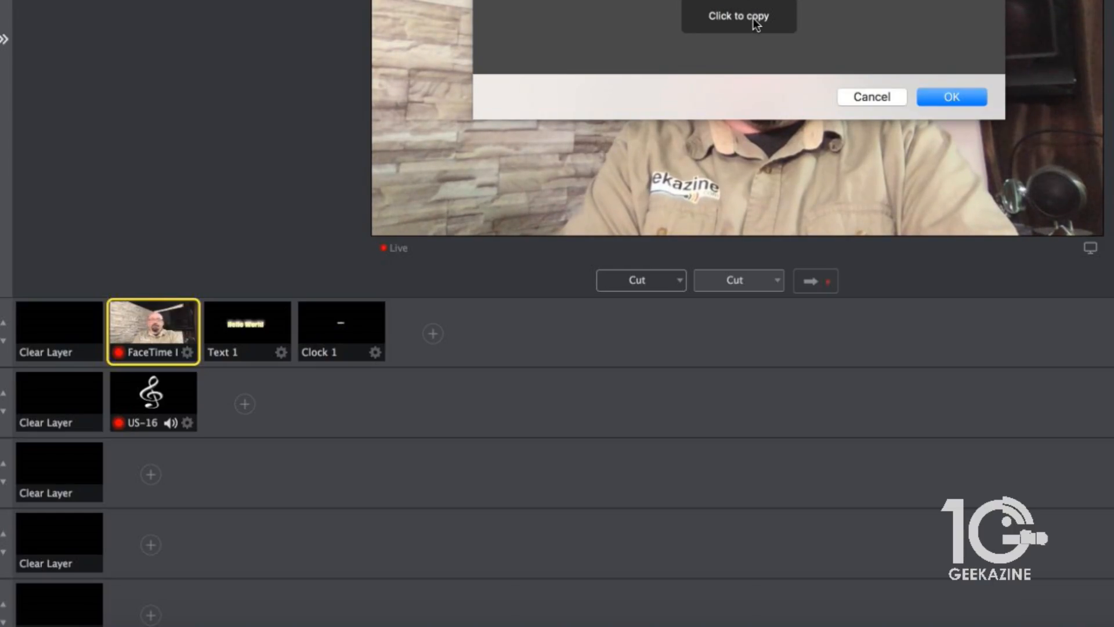
Confirm the Rendezvous setup to start the session and get its shareable session URL.
click(959, 100)
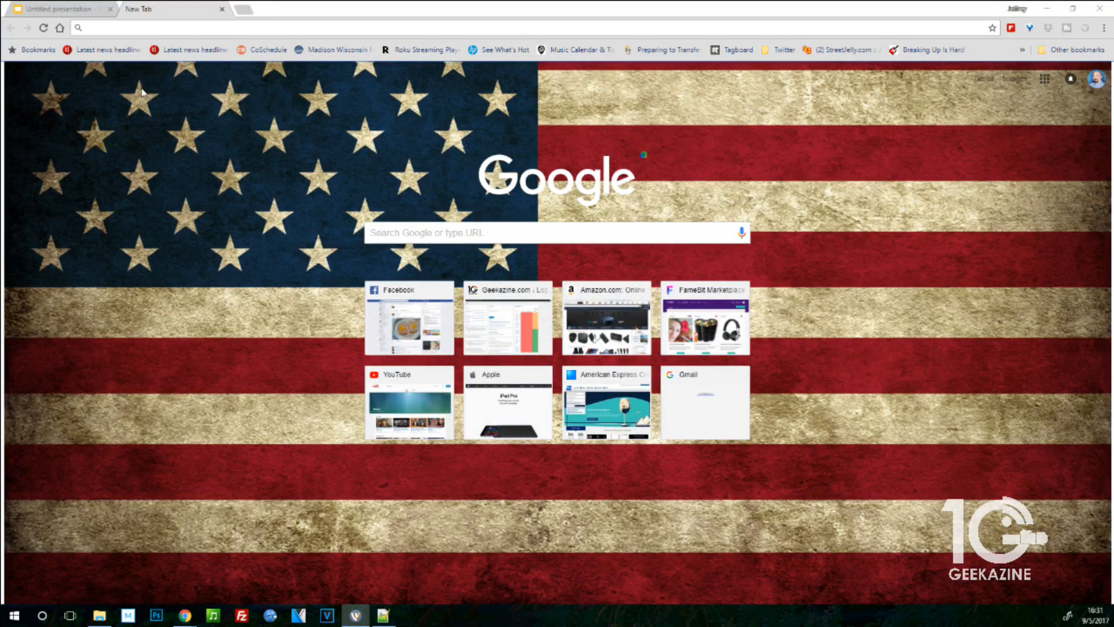
Paste the Rendezvous session URL into Chrome, load it, and join as the guest.
click(177, 27)
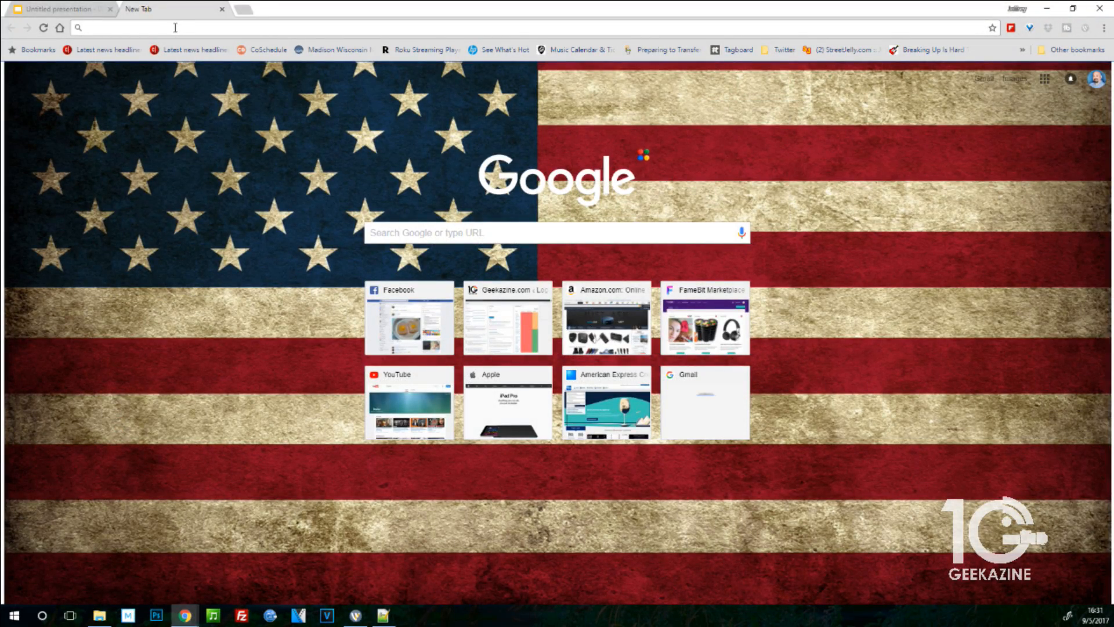
text(https://rendezvous.telestream.net/s/48a1d4e9fac54dc3b57d4e6c07b0d4b0)
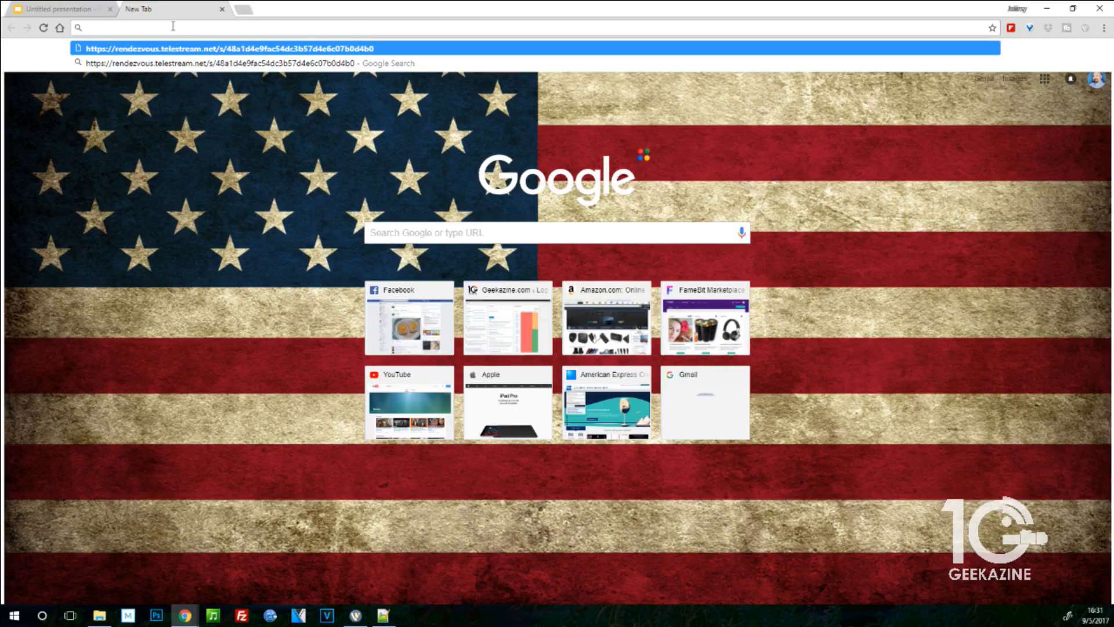
key(Return)
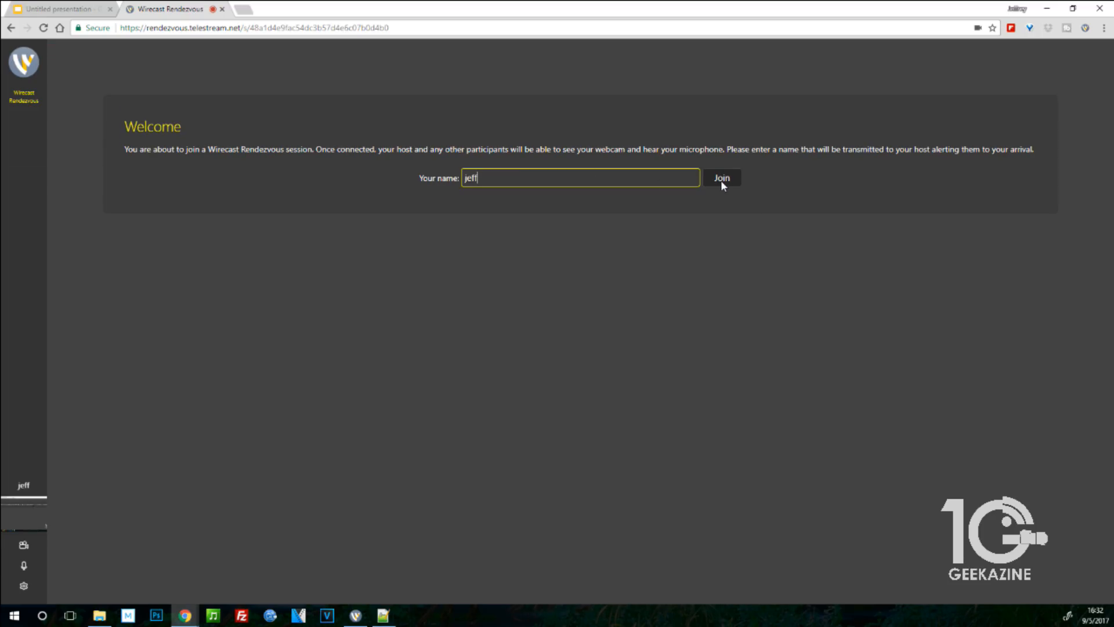
click(722, 179)
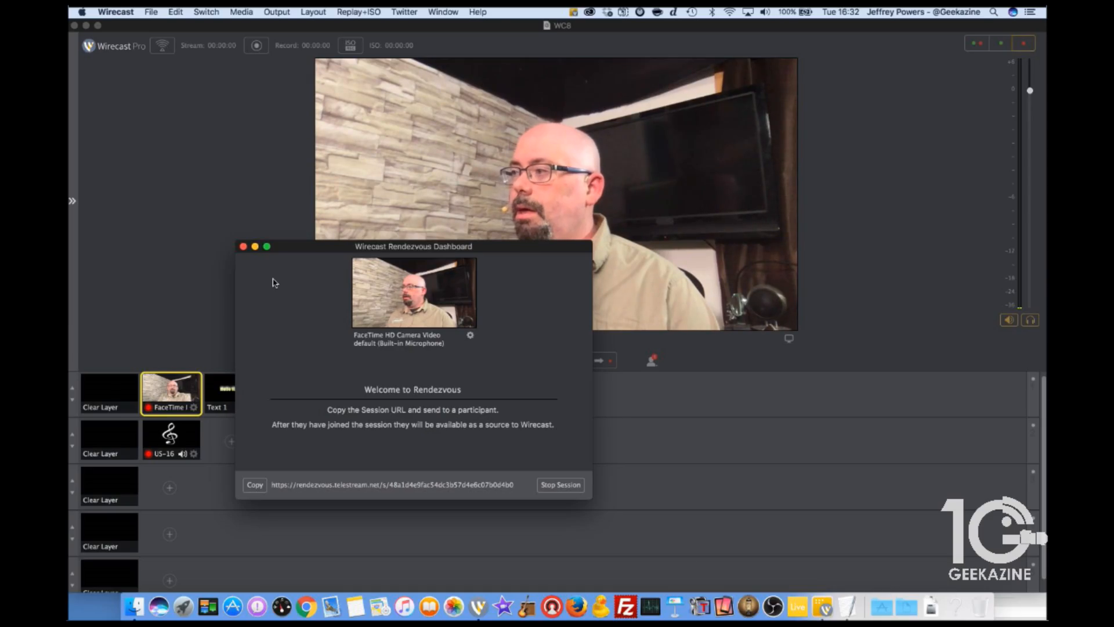
Close the Rendezvous Dashboard and admit the waiting guest from layer 1's Rendezvous Session sources.
click(244, 247)
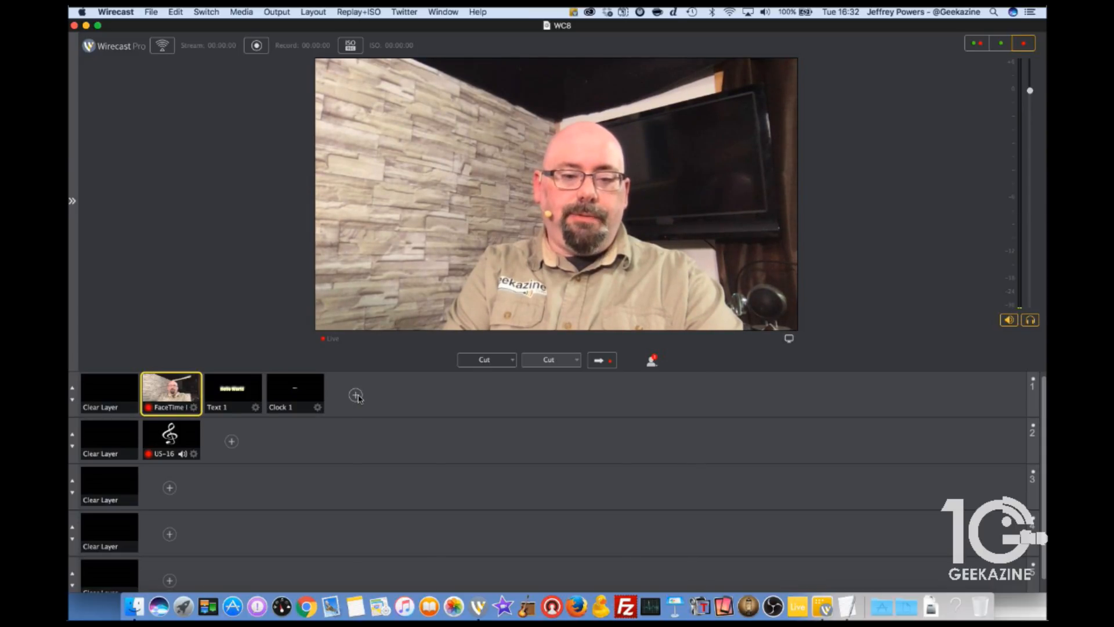
click(356, 395)
mouse_move(385, 417)
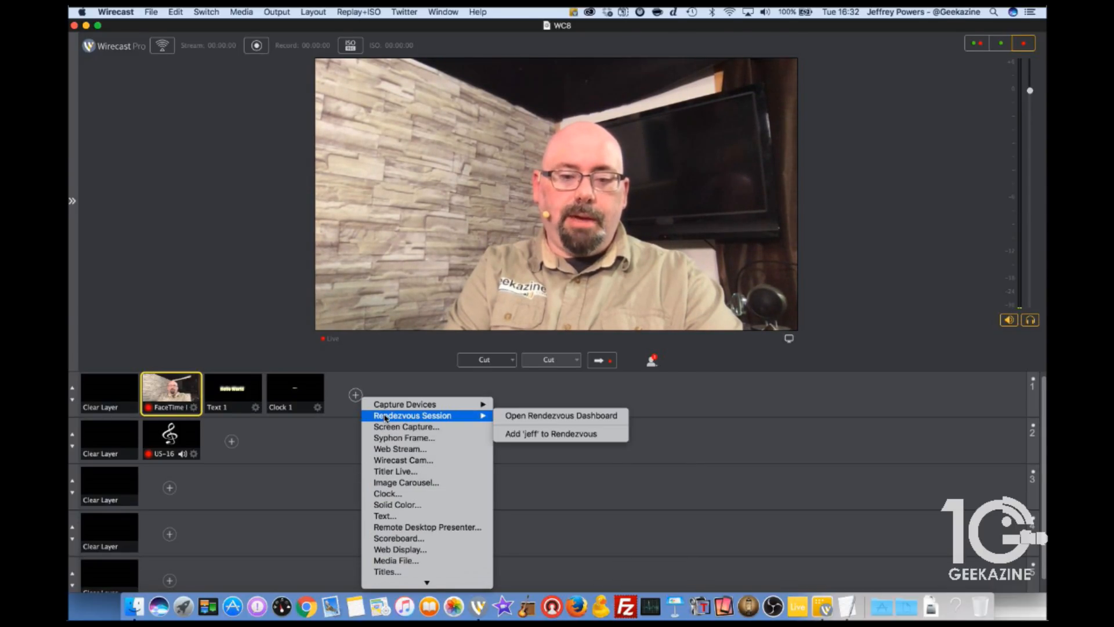
click(518, 434)
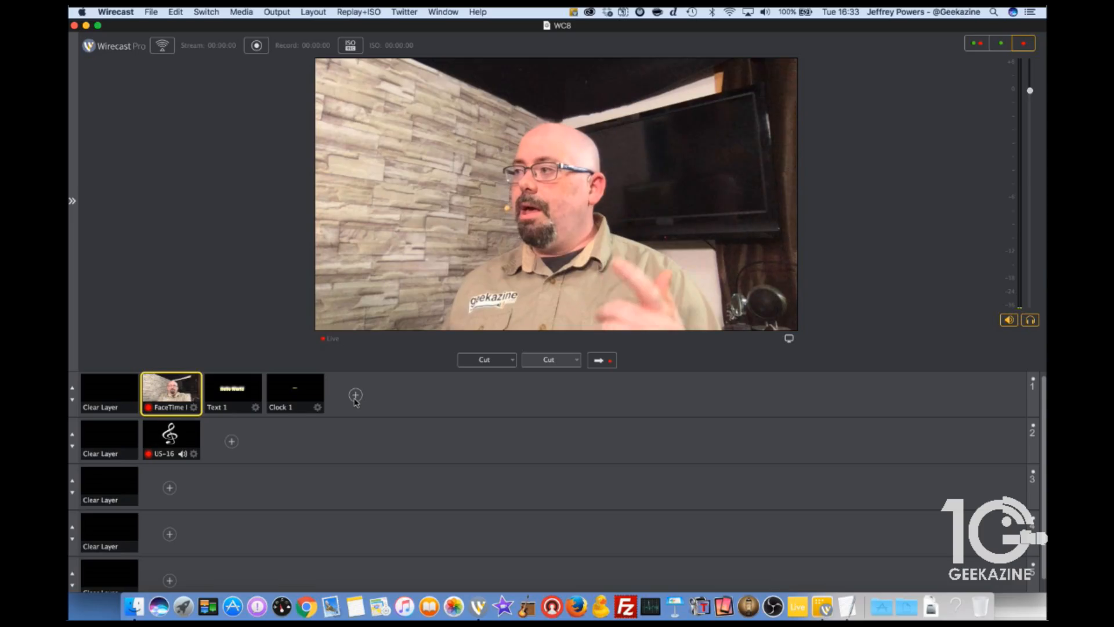
Add the guest's Rendezvous feed as a new layer 1 shot and put it live.
click(355, 395)
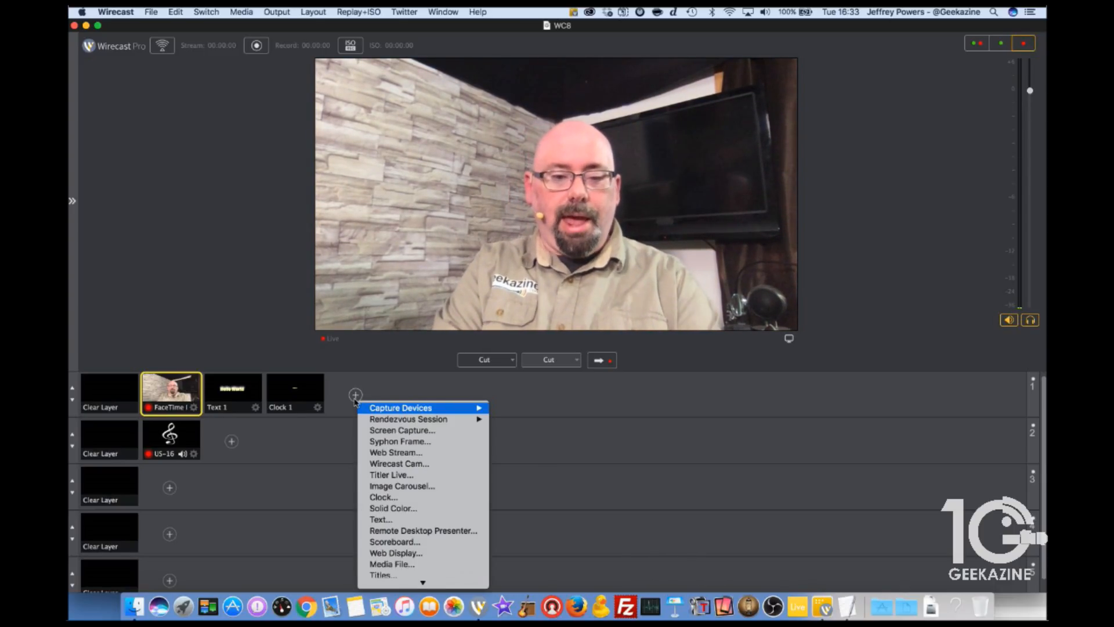
mouse_move(385, 423)
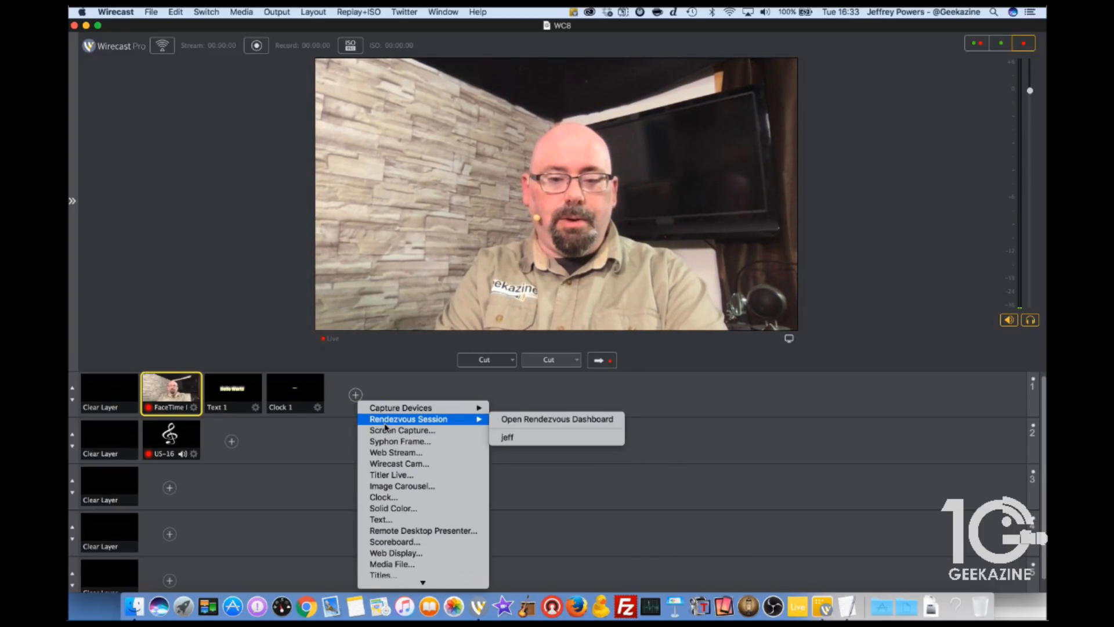
click(506, 437)
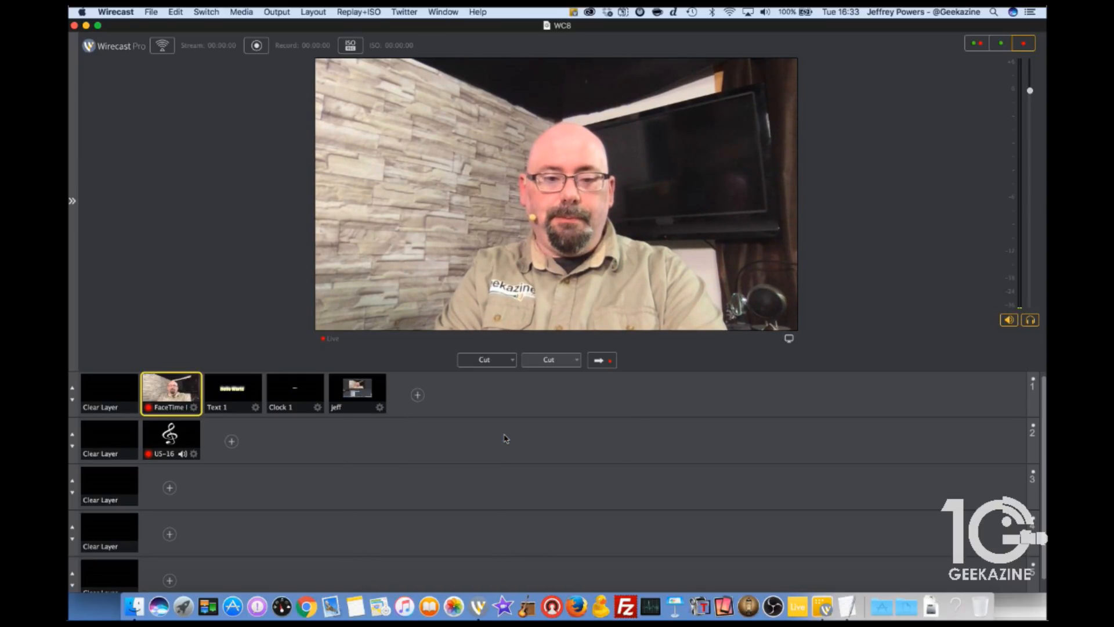
click(369, 398)
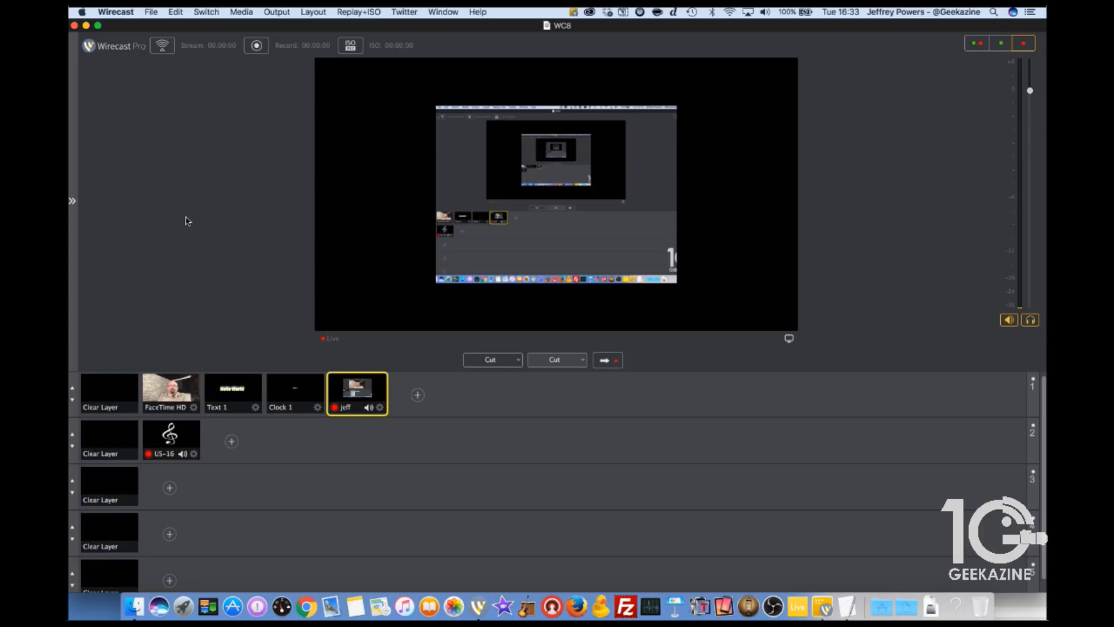
In Preview mode, drag the guest layer's corners outward toward lower-right and upper-left.
click(1001, 46)
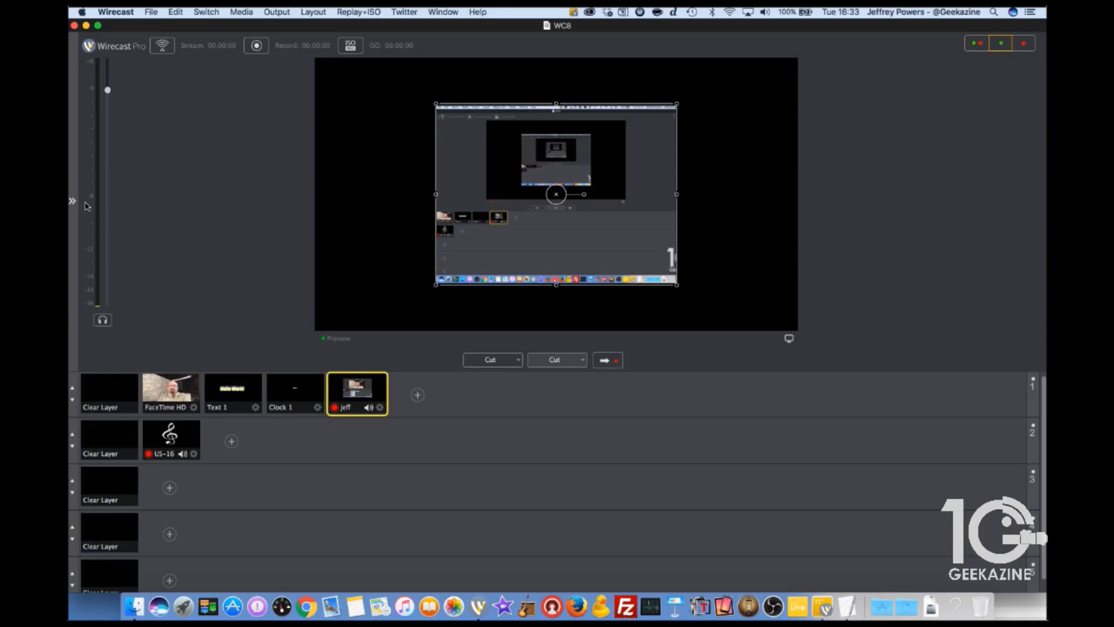
drag(677, 284, 726, 323)
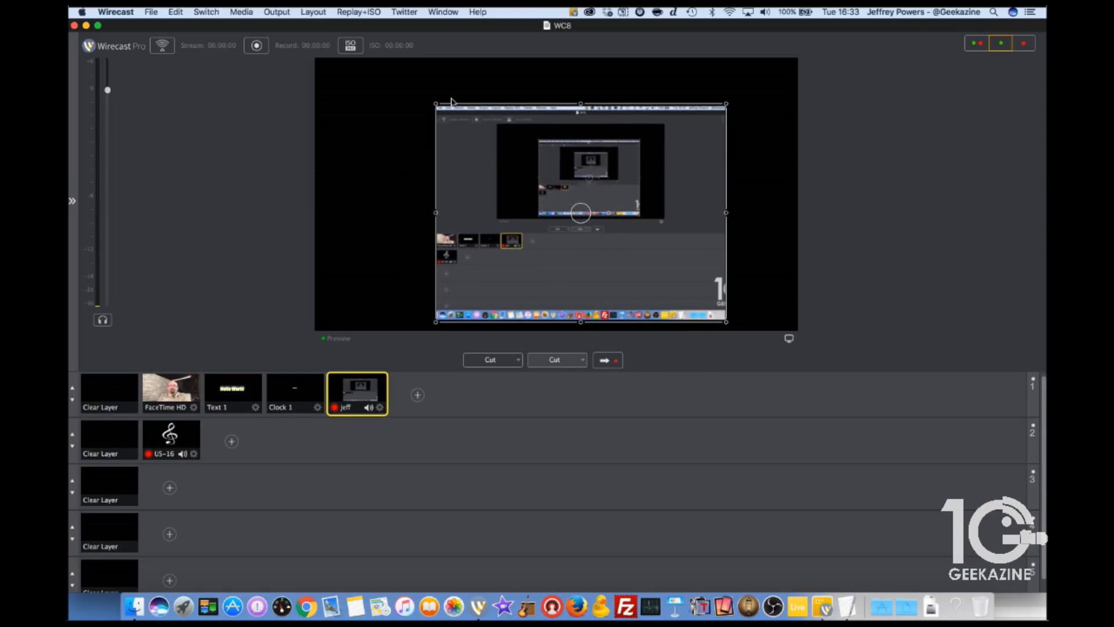
drag(437, 105, 380, 62)
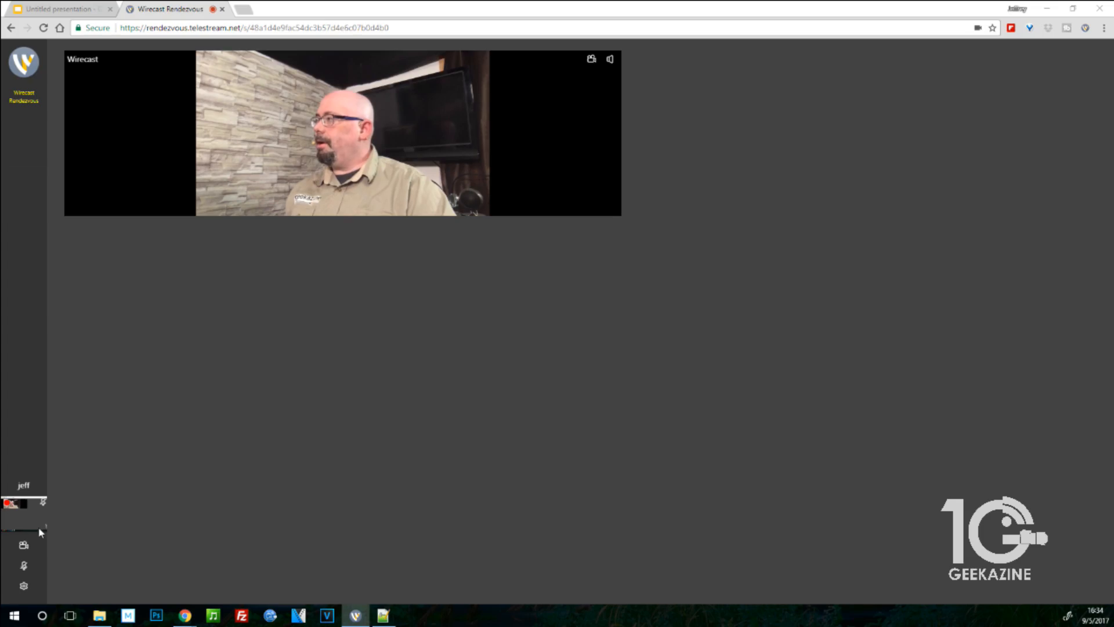
Switch the guest's camera to screen sharing and share the entire Screen 2.
click(24, 586)
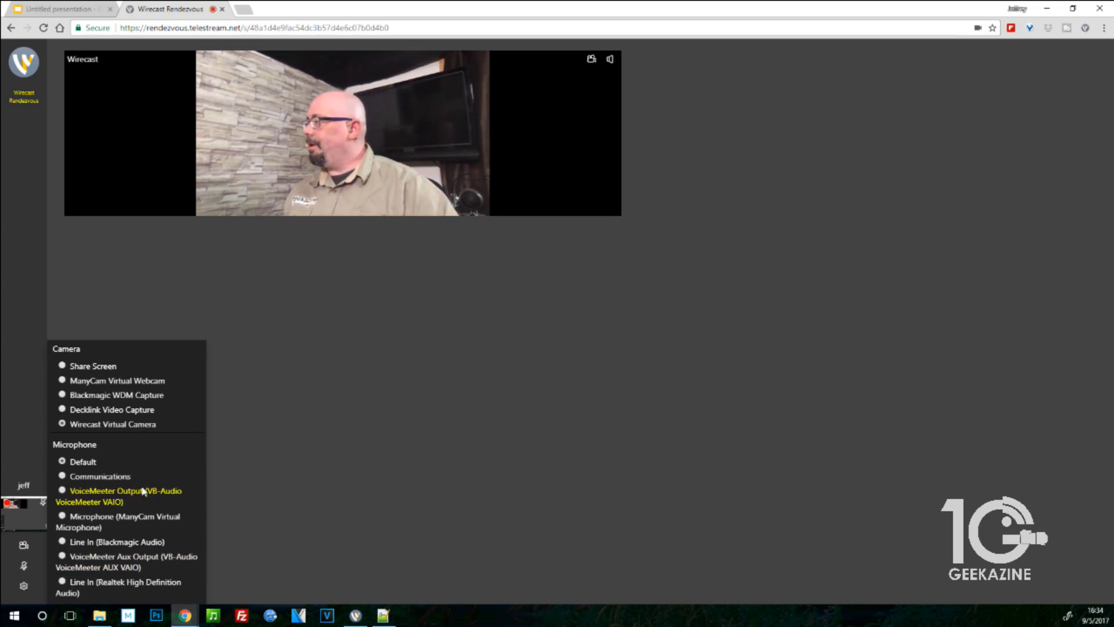
click(63, 367)
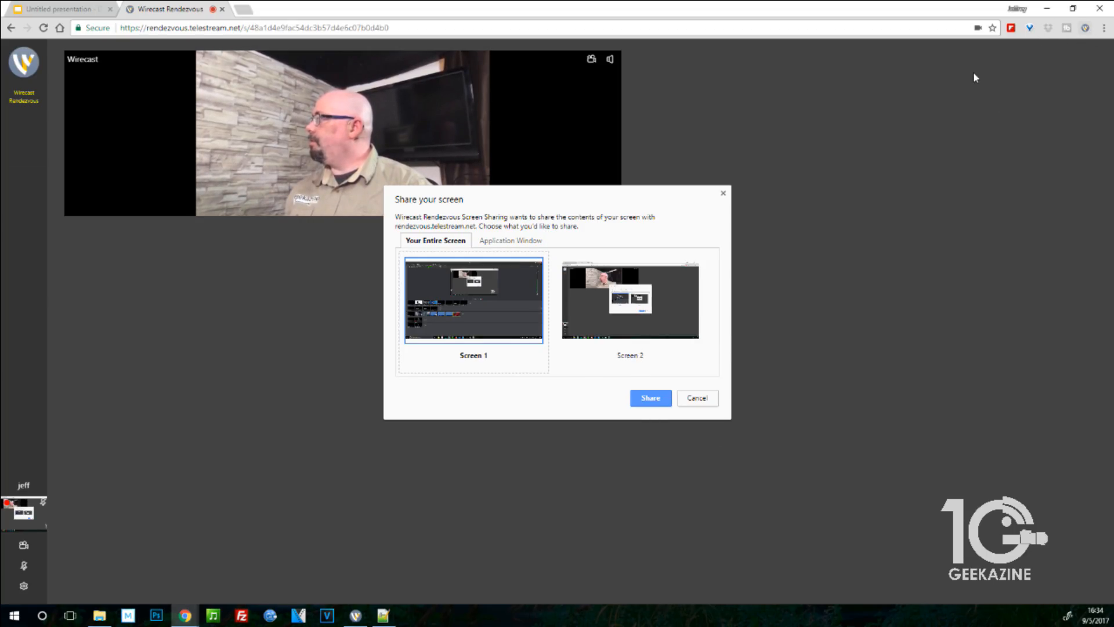
click(622, 320)
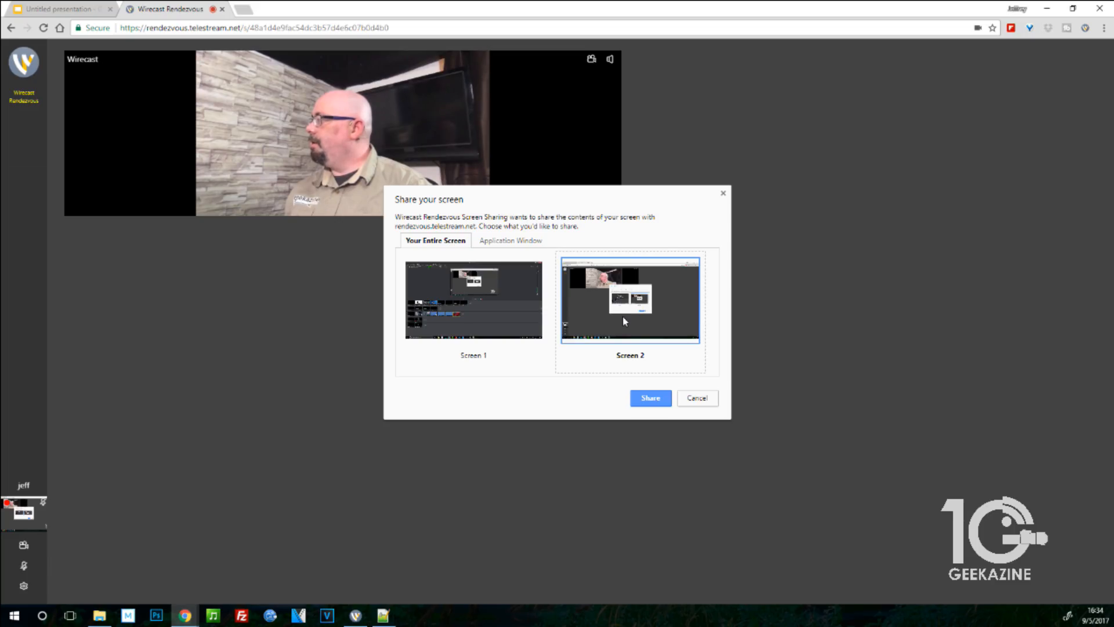
click(643, 398)
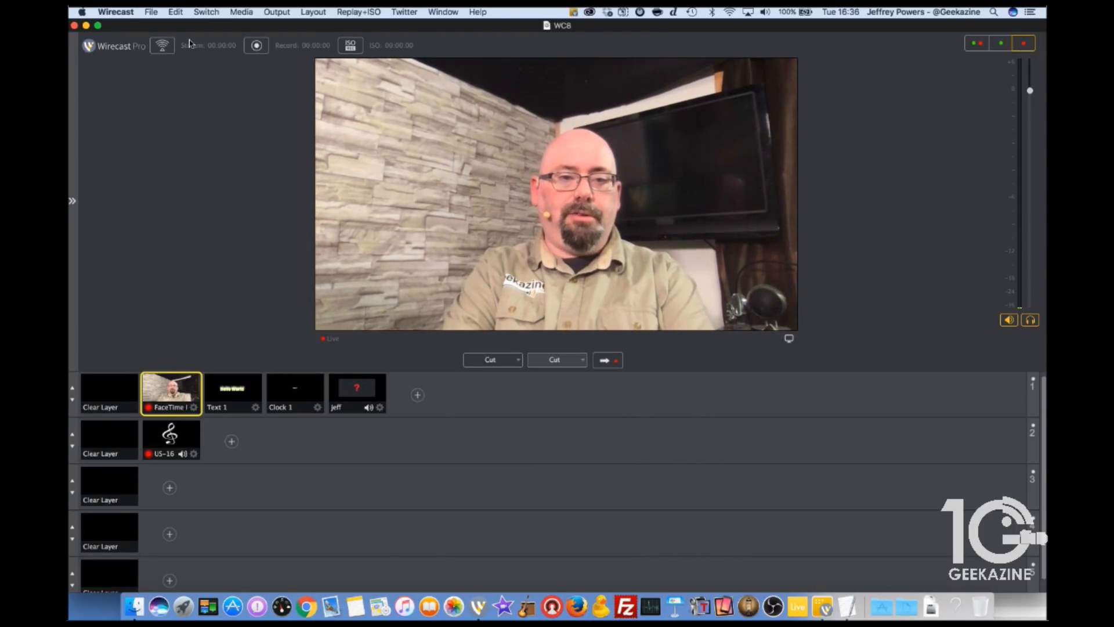
Open Output > Multi-Viewer Output > Configure Displays….
click(262, 12)
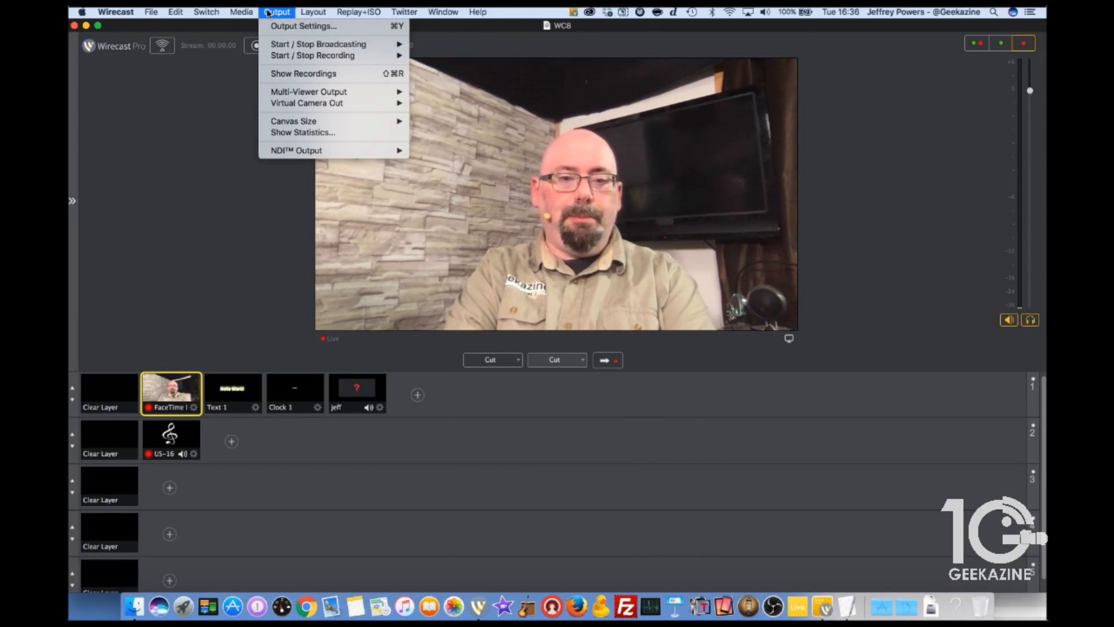
mouse_move(291, 91)
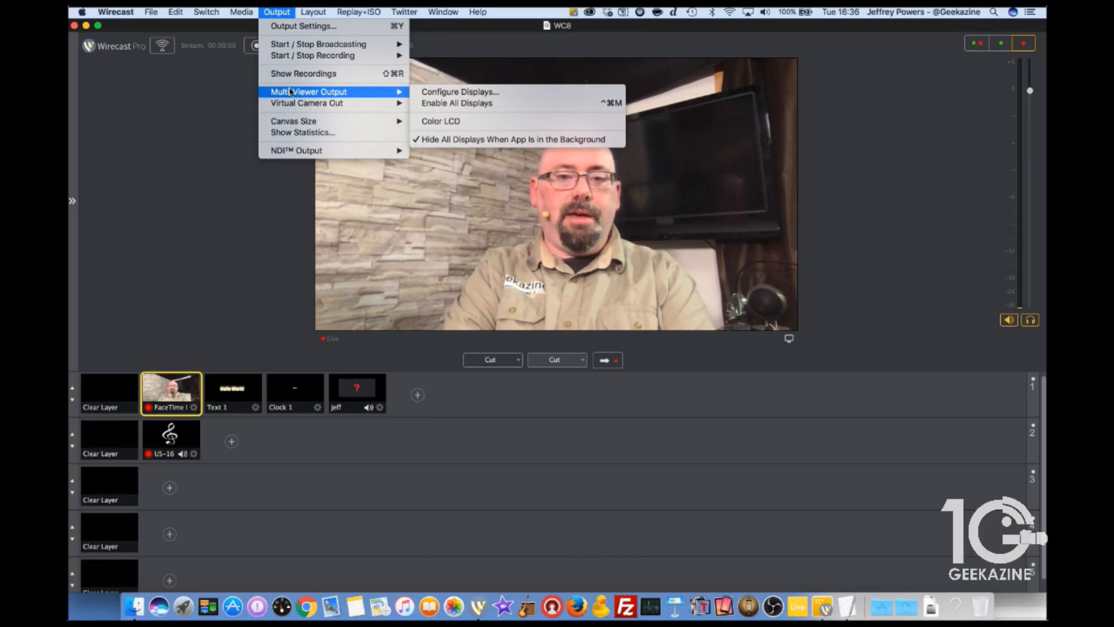
click(425, 93)
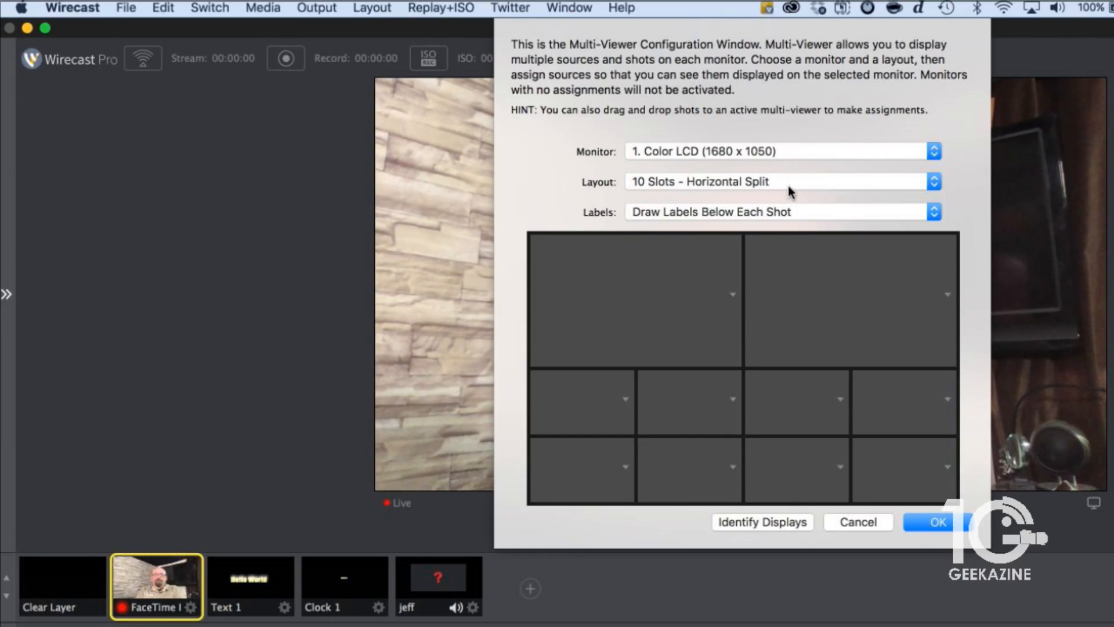
Set the Multi-Viewer layout to 4 Slots - 2 x 2 with Do Not Draw Labels.
click(934, 181)
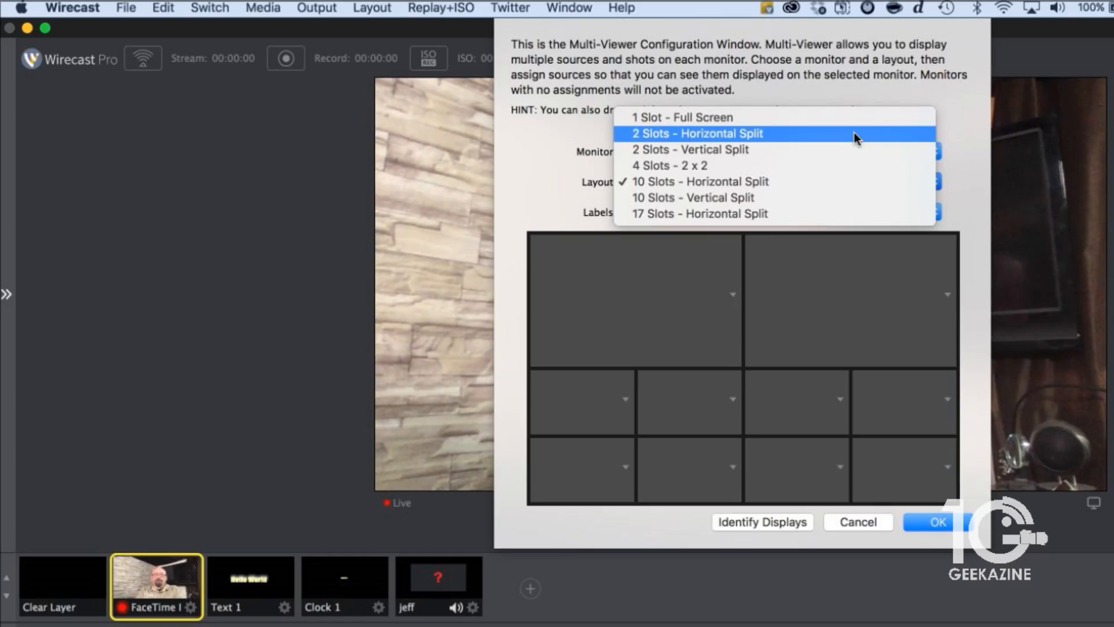
click(859, 165)
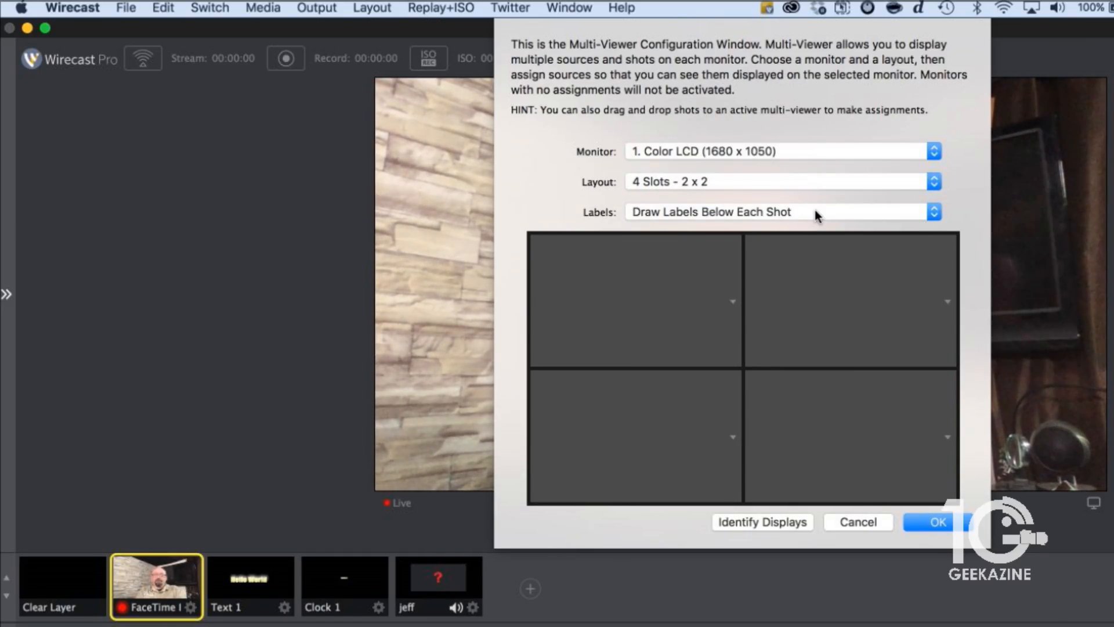
click(933, 215)
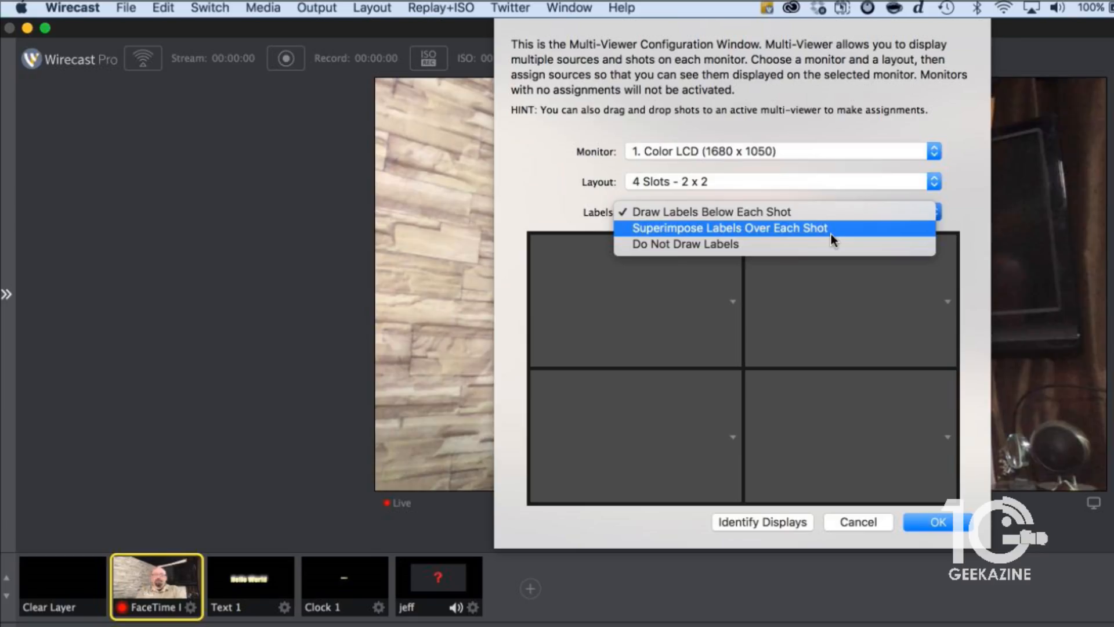
click(807, 245)
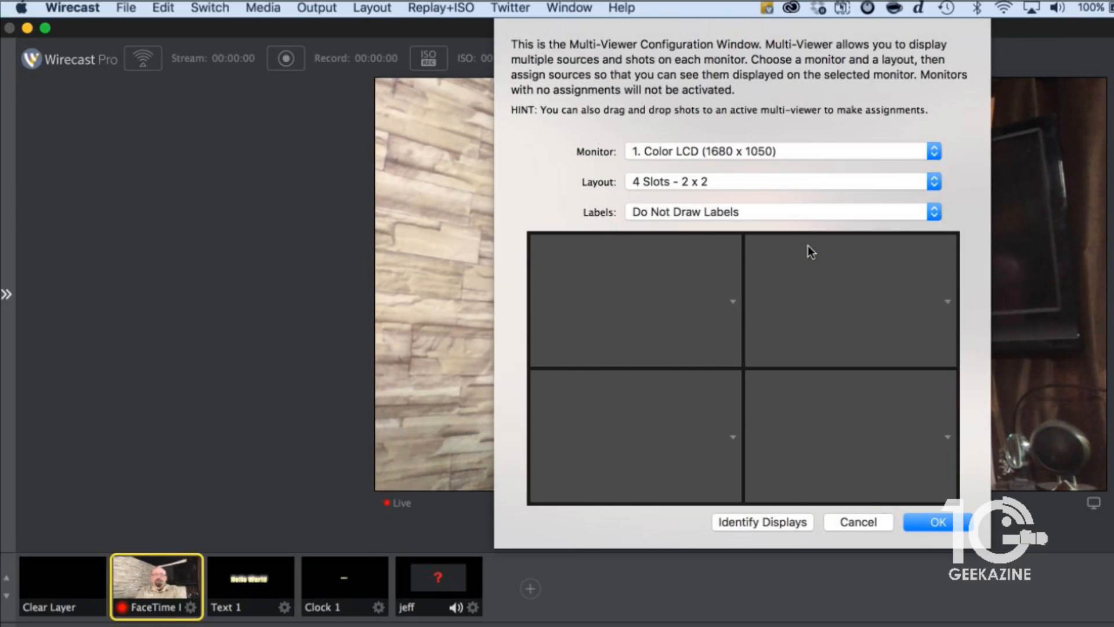
Assign Preview, Live, FaceTime HD Camera Video and Clock 1 to the four slots.
click(670, 325)
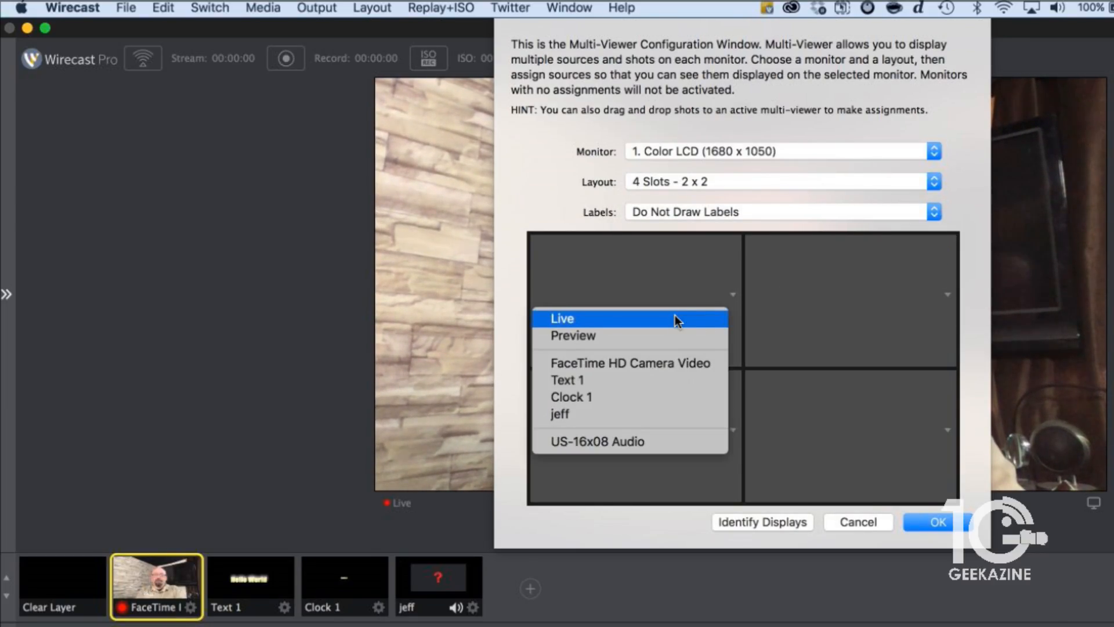
click(665, 336)
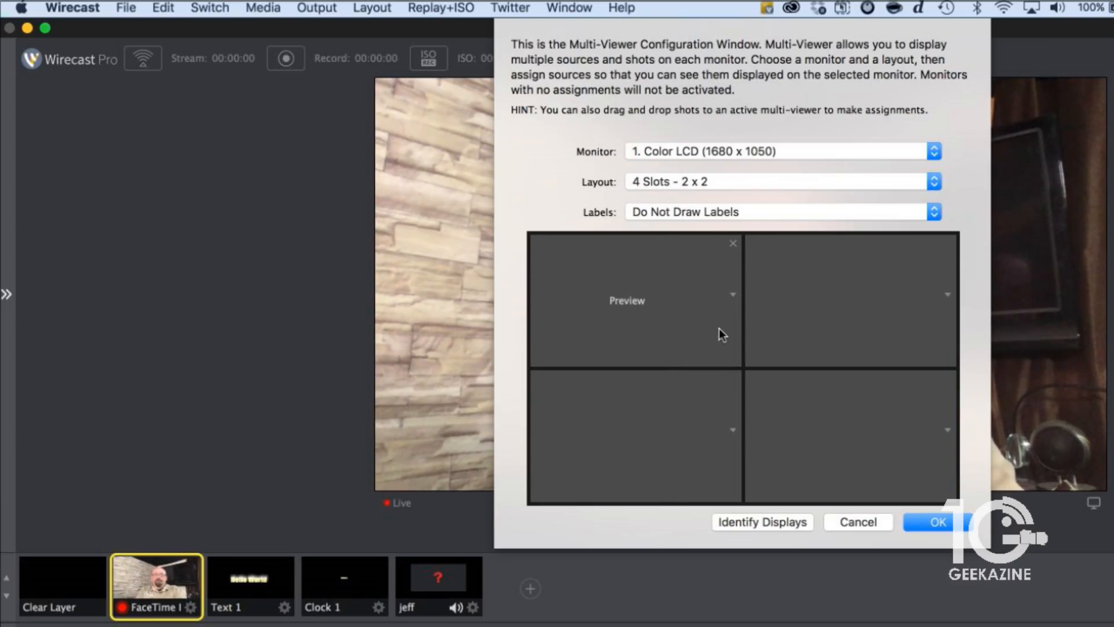
click(914, 311)
click(909, 318)
click(665, 465)
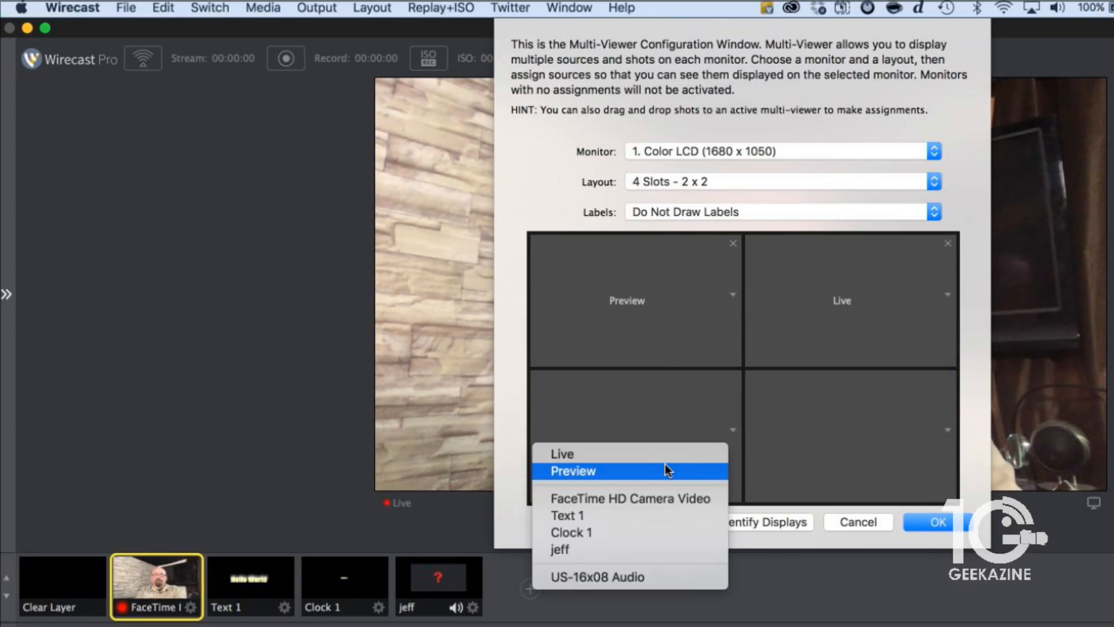
click(646, 502)
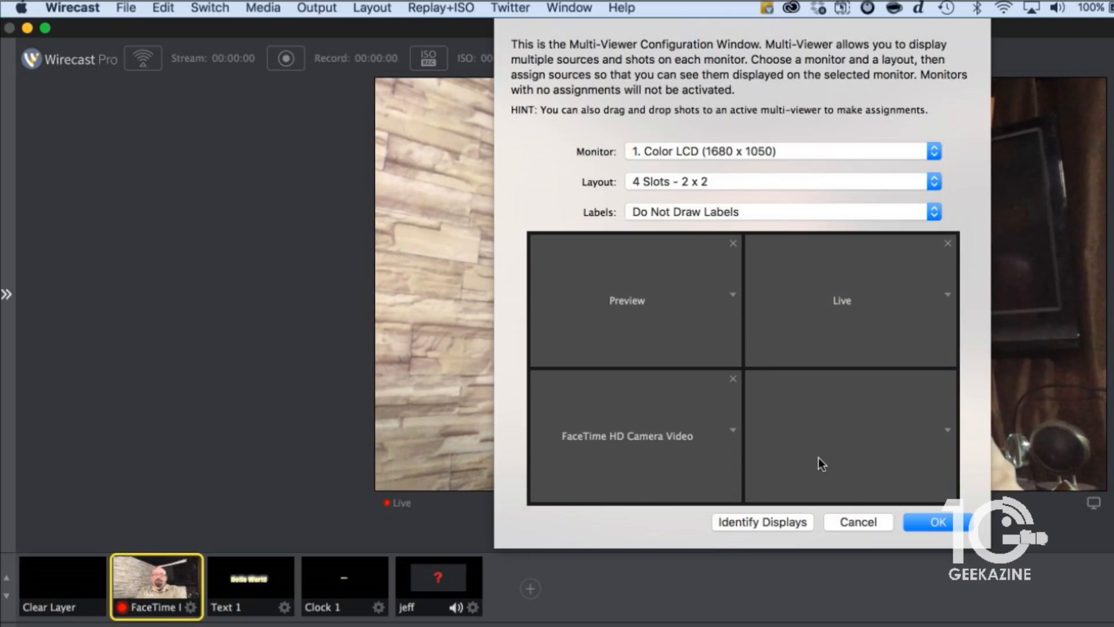
click(852, 439)
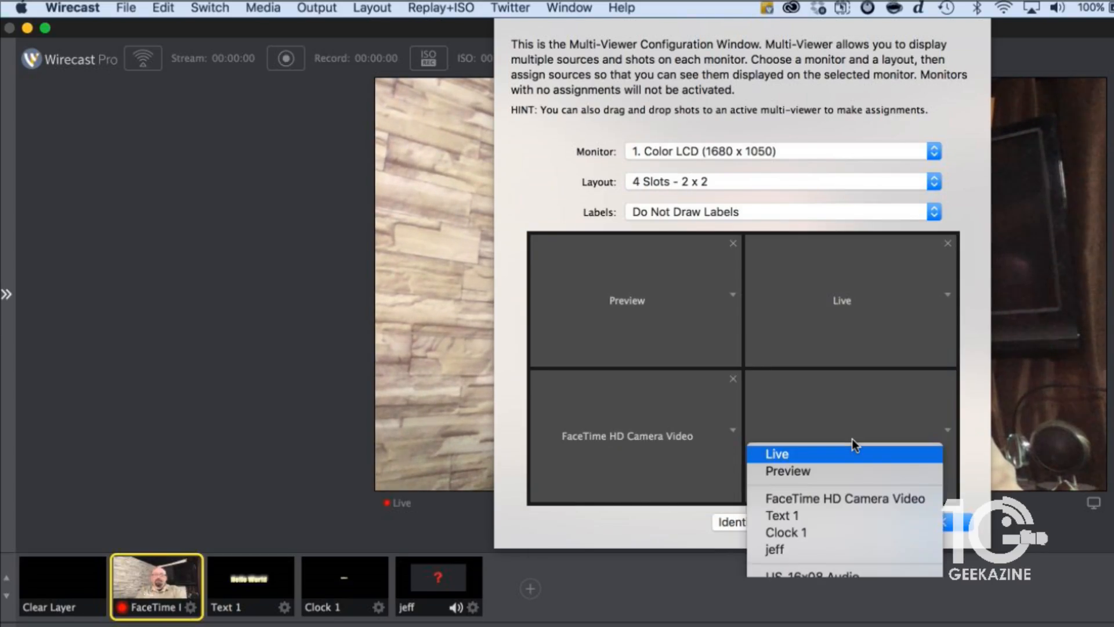
click(827, 533)
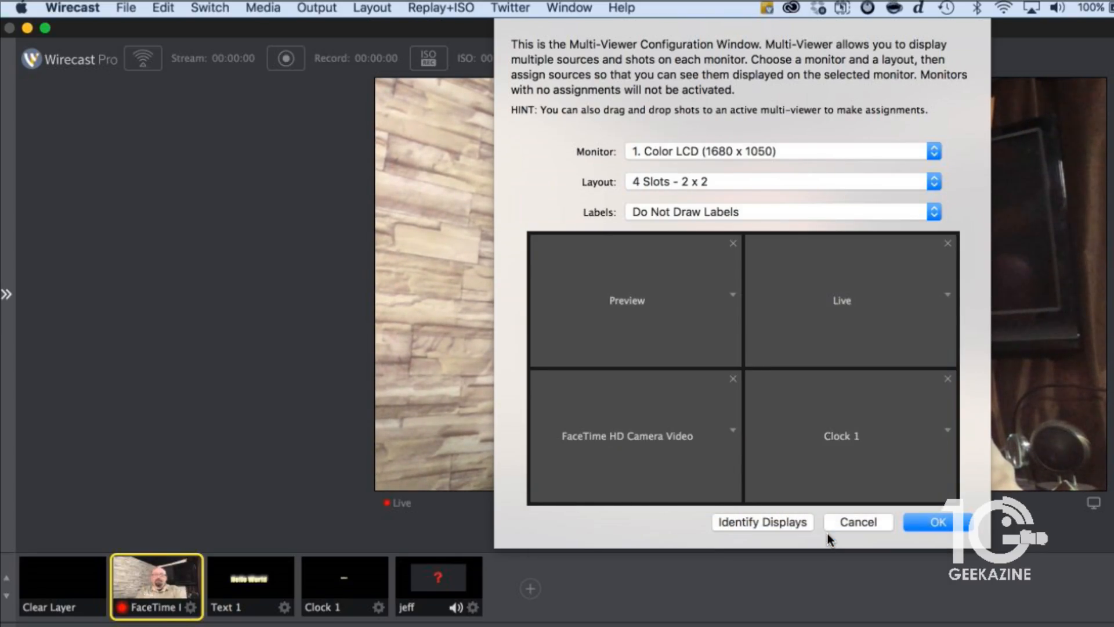
Apply the configuration and show the Multi-Viewer on the Color LCD display.
click(934, 525)
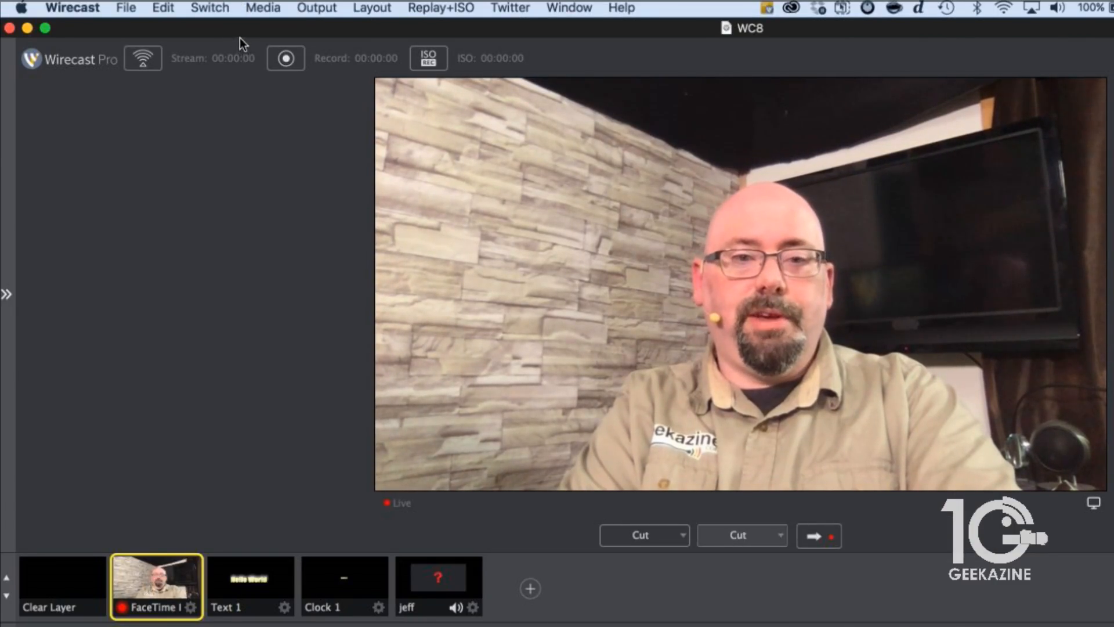
click(317, 7)
mouse_move(331, 127)
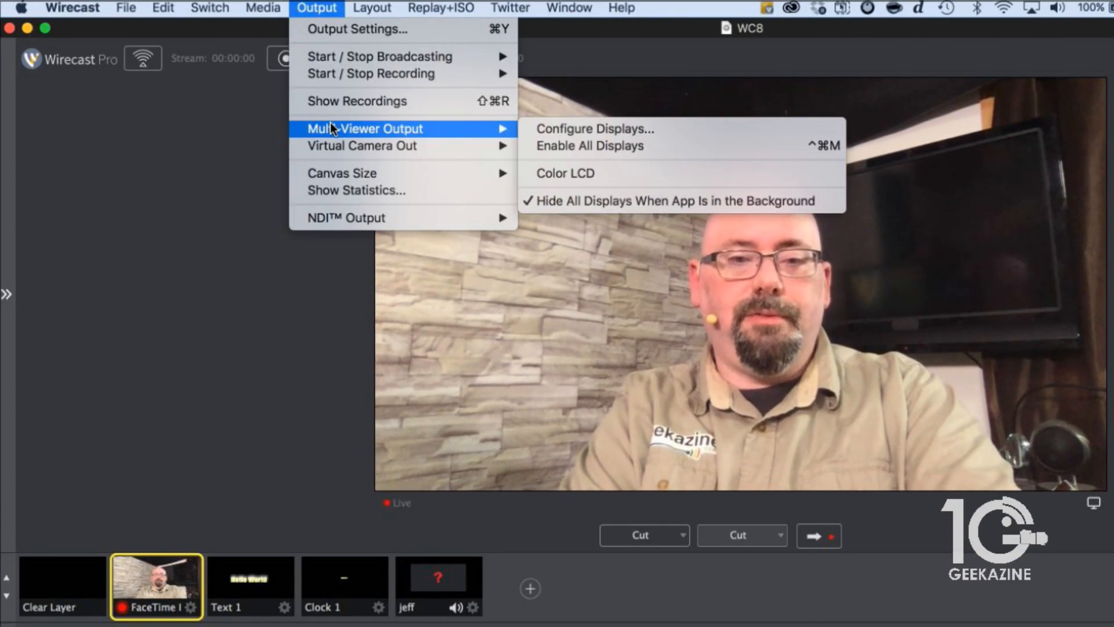
click(618, 169)
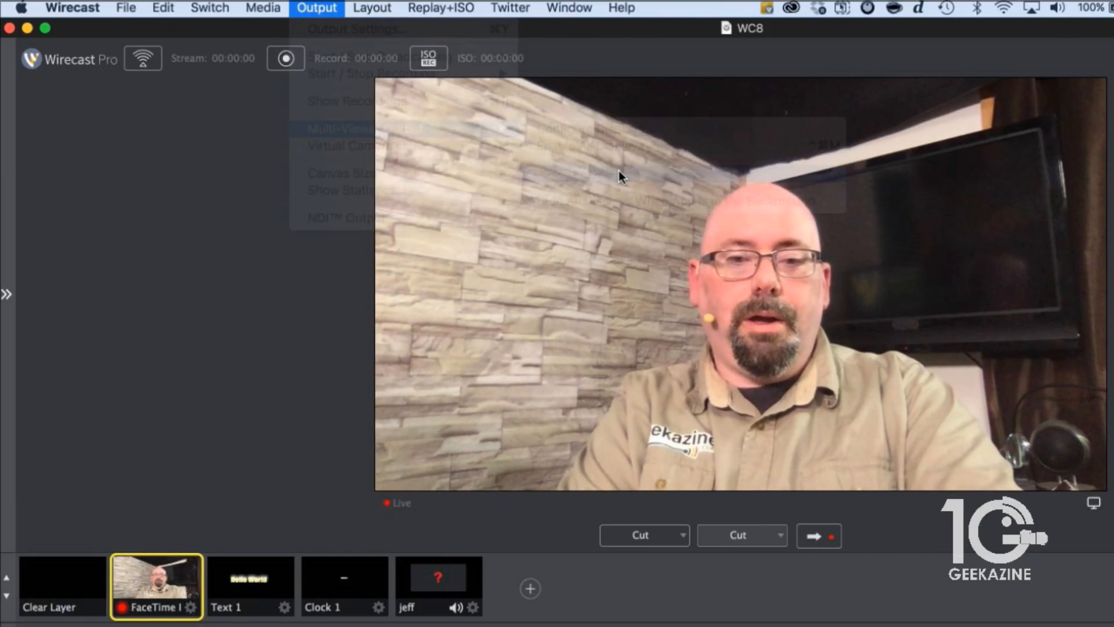